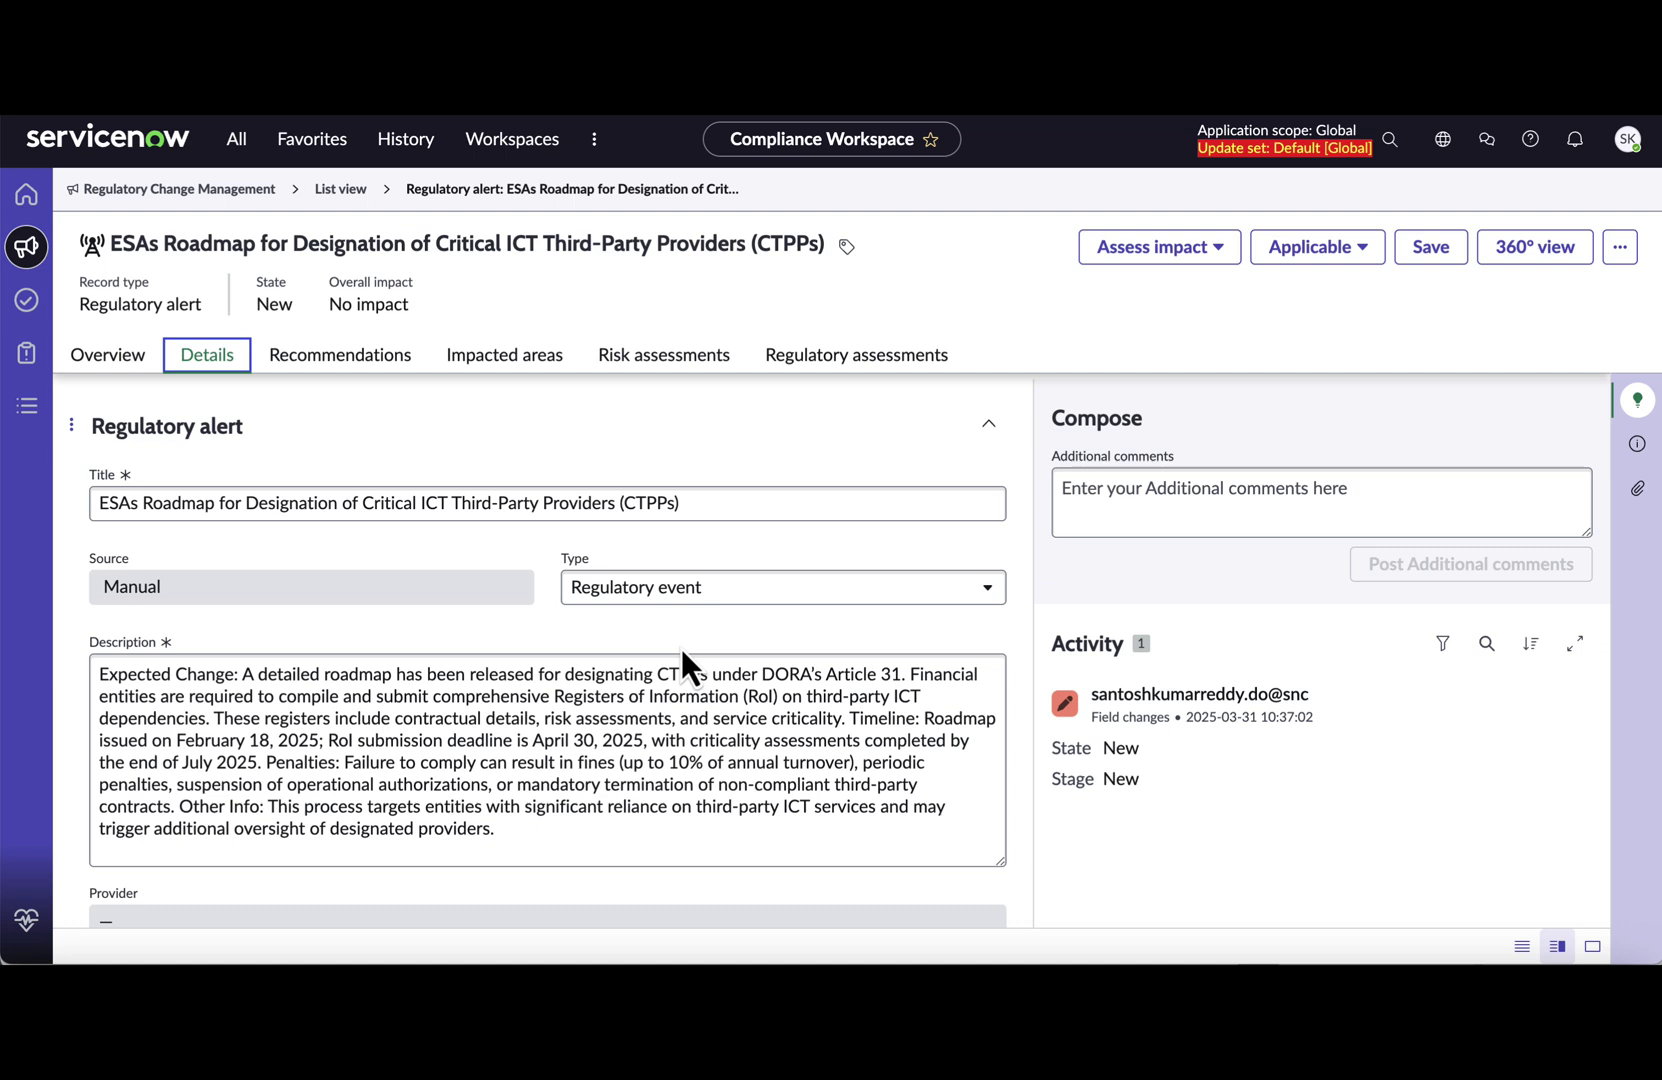
# - Return to the top of the alert form and switch to its Overview
pyautogui.scroll(-3, 683, 660)
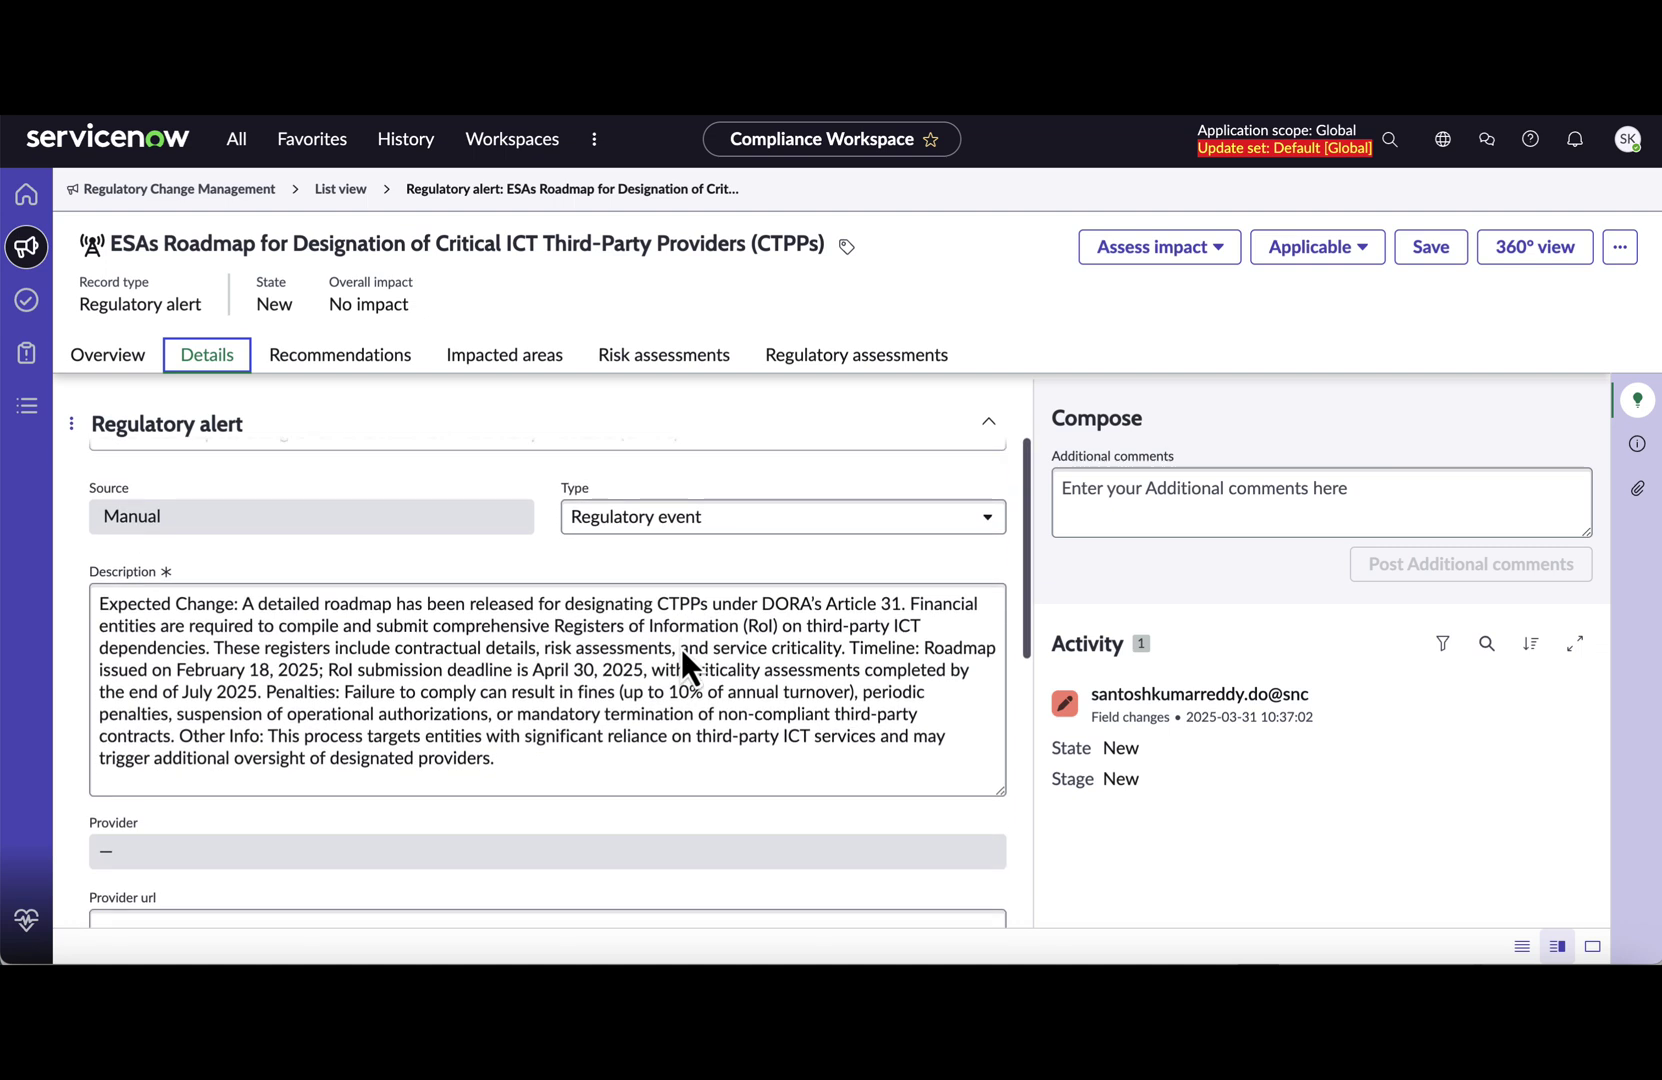
pyautogui.scroll(3, 683, 660)
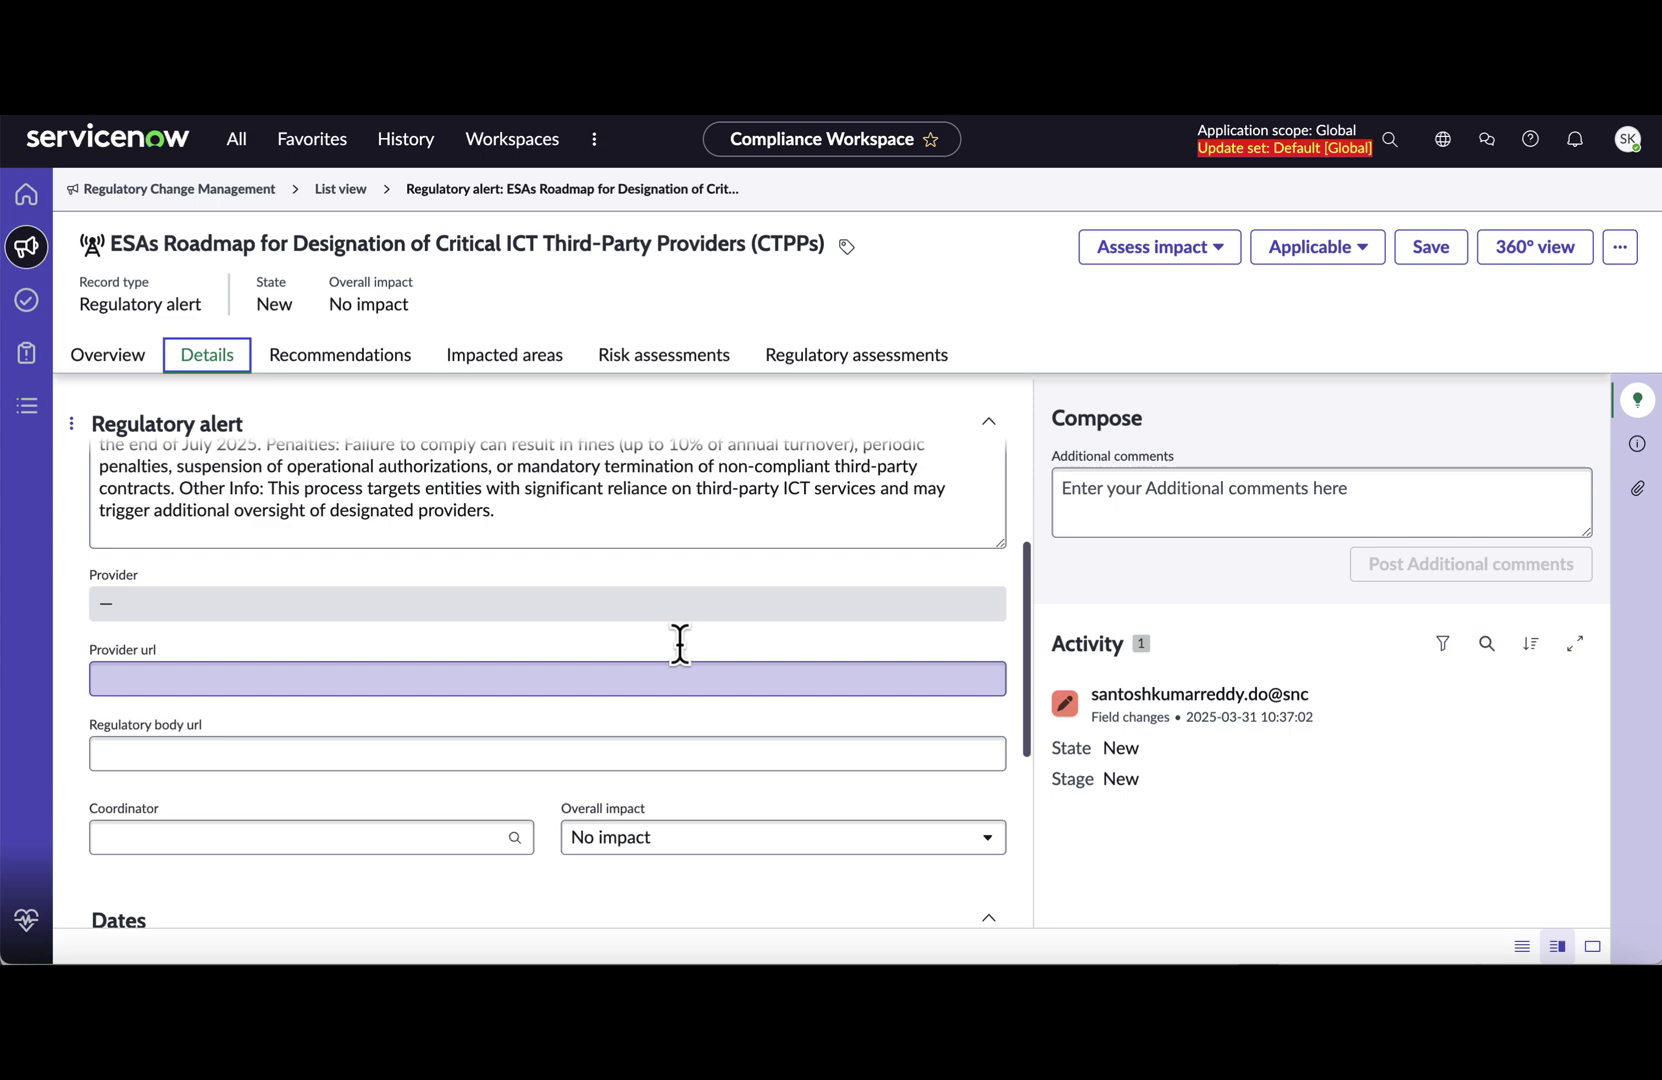
pyautogui.scroll(2, 683, 660)
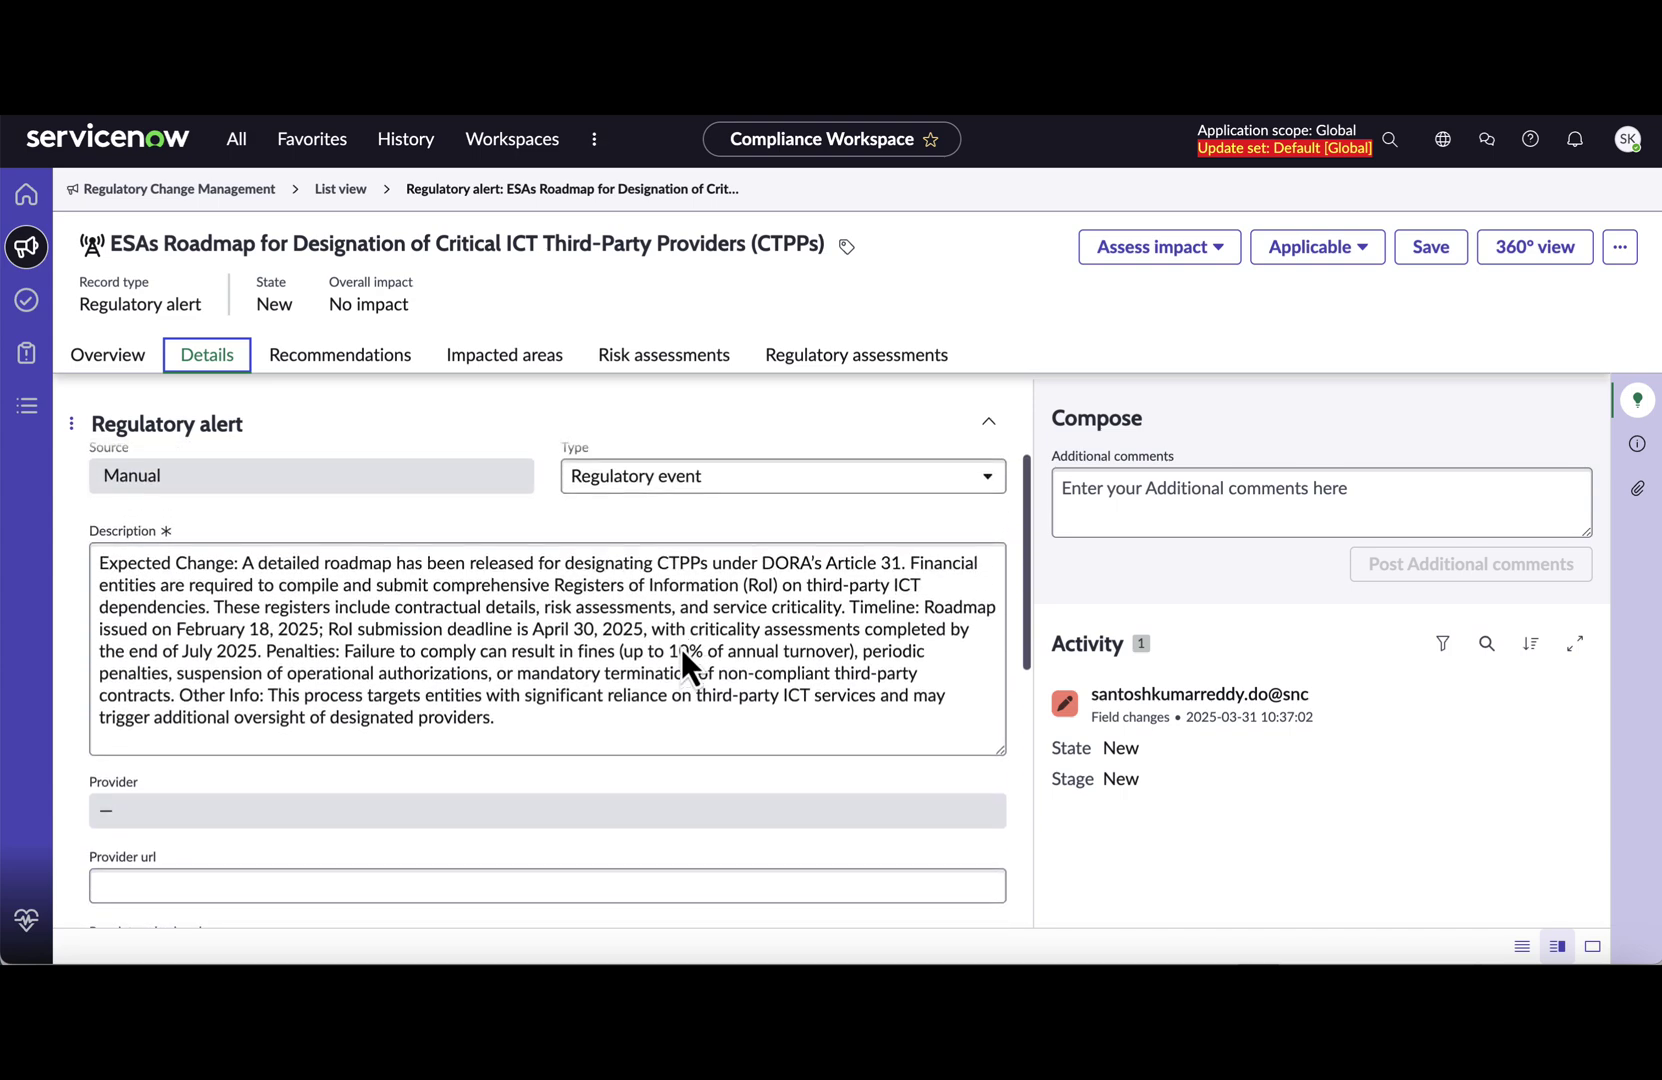
pyautogui.scroll(1, 680, 648)
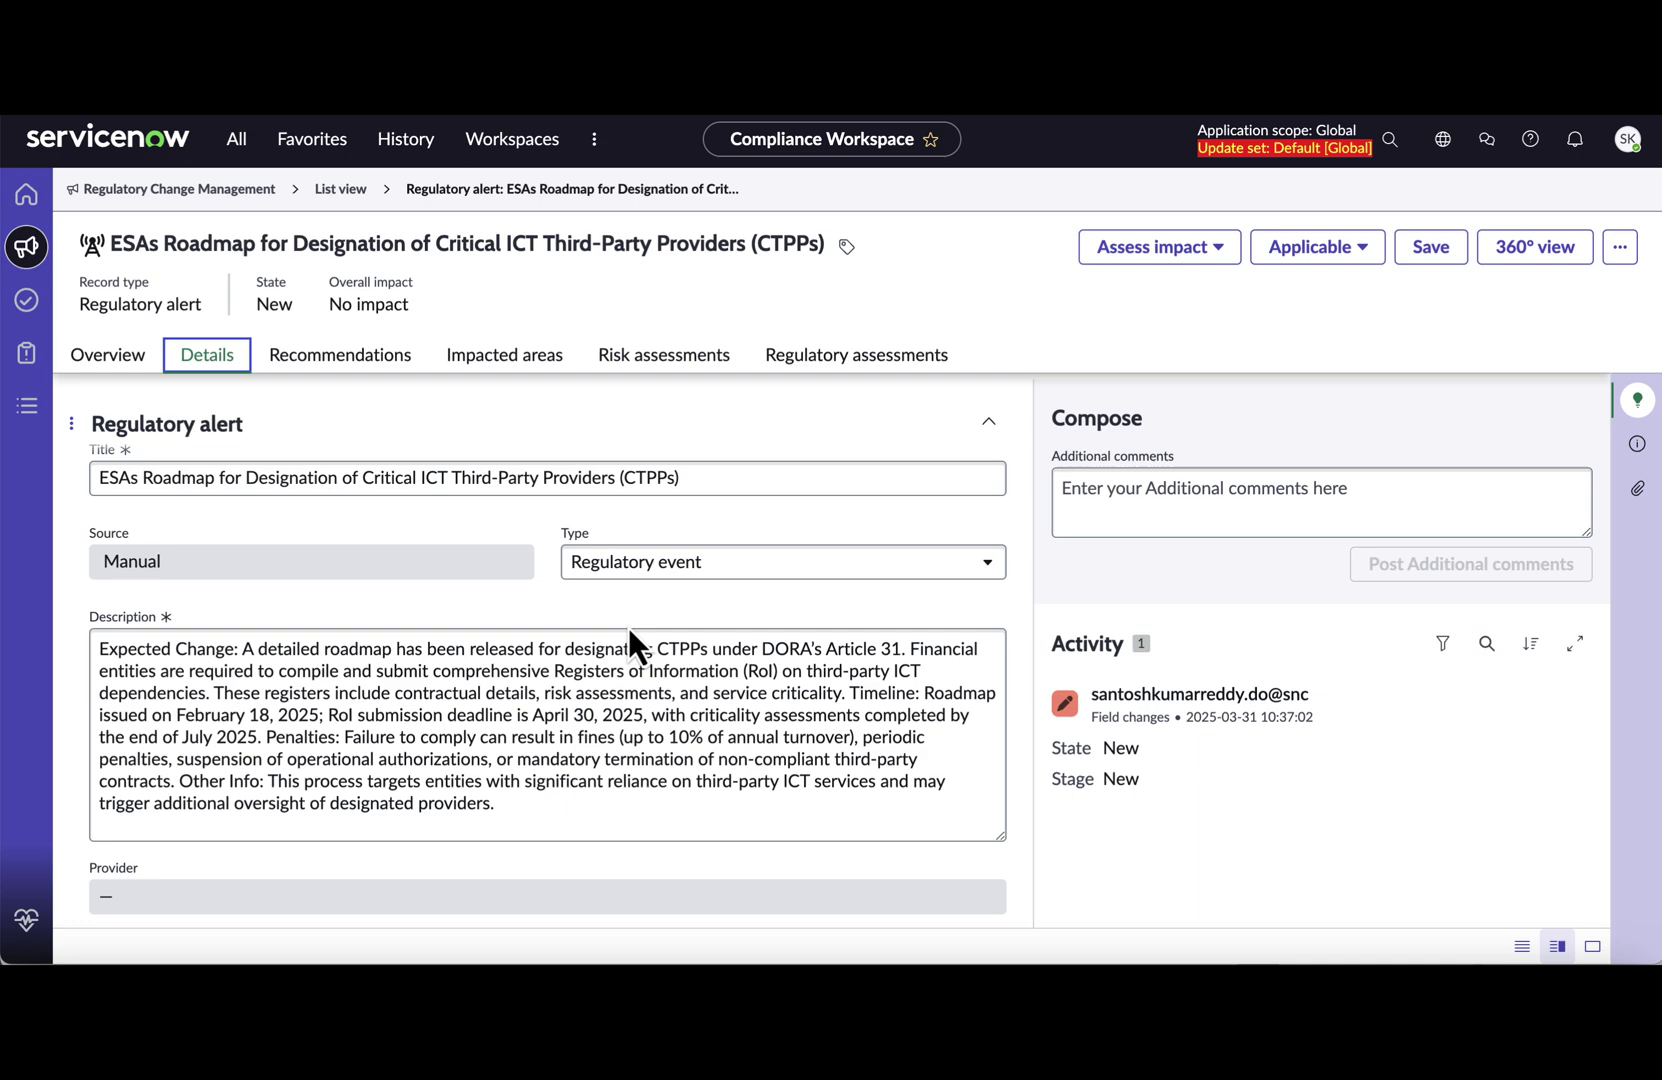
pyautogui.click(109, 358)
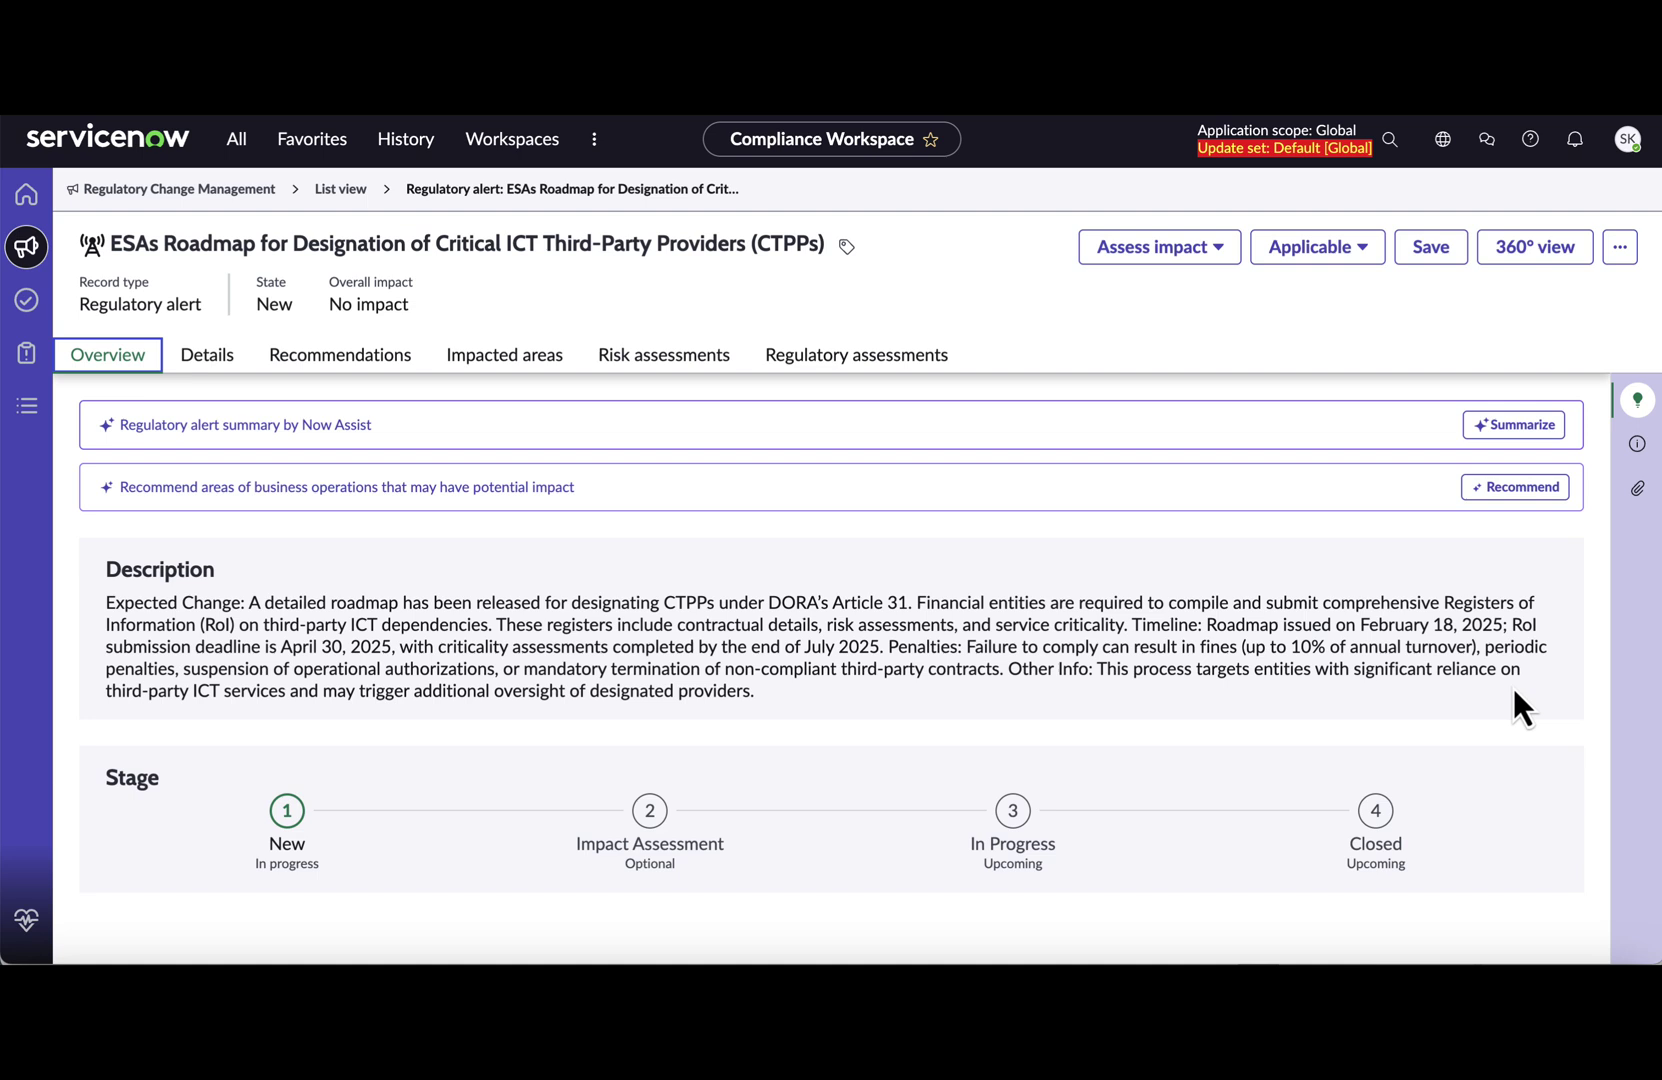
# - Generate the Now Assist alert summary and read its dates, authority, key changes and penalties
pyautogui.click(1518, 428)
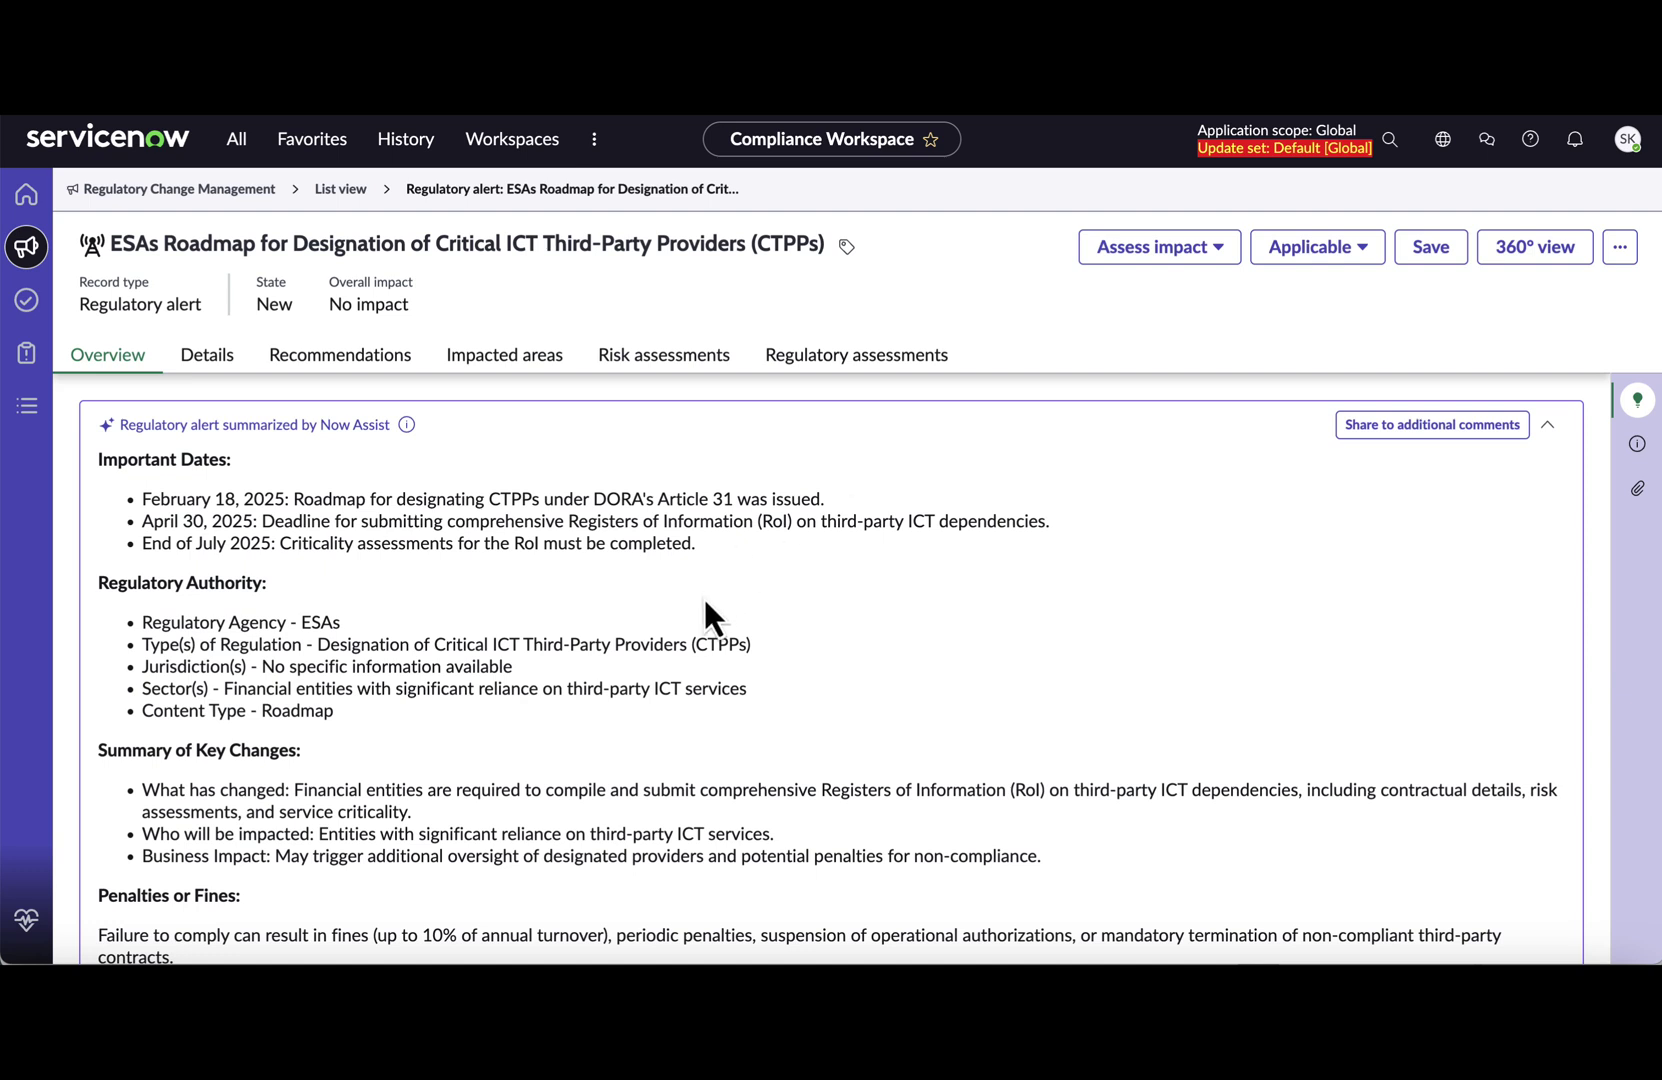
pyautogui.scroll(-1, 699, 621)
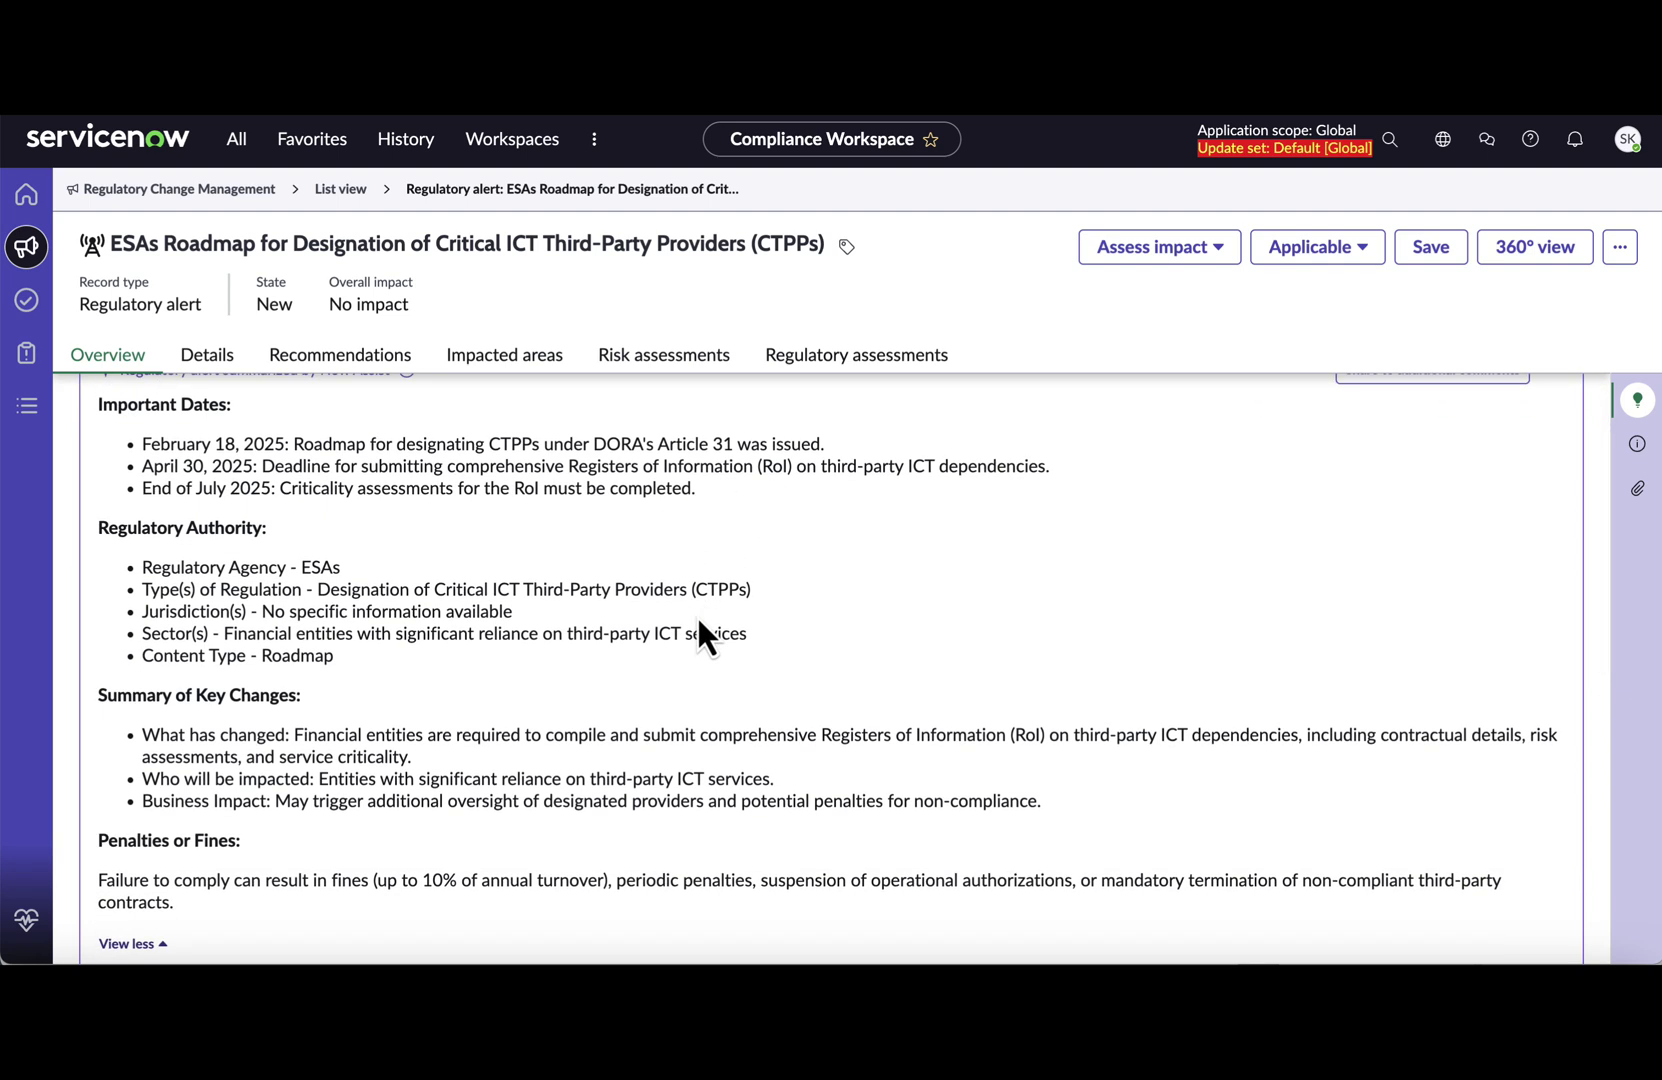
pyautogui.scroll(1, 699, 635)
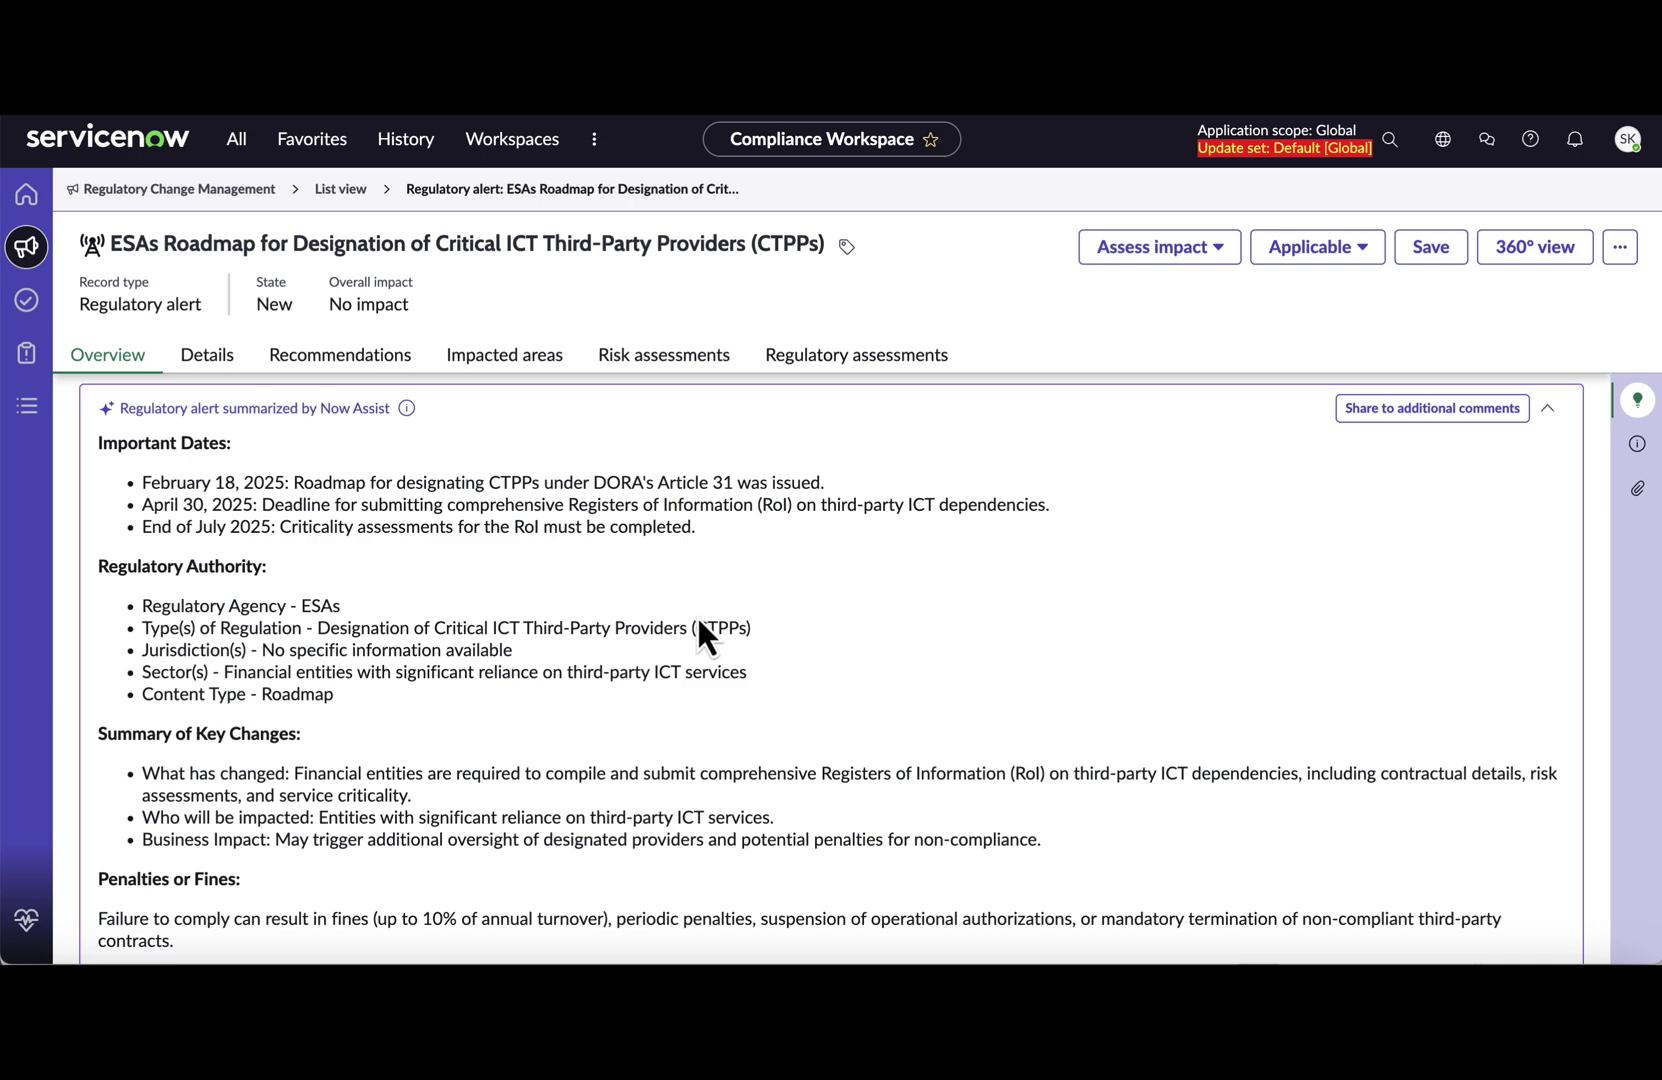
pyautogui.scroll(-1, 696, 614)
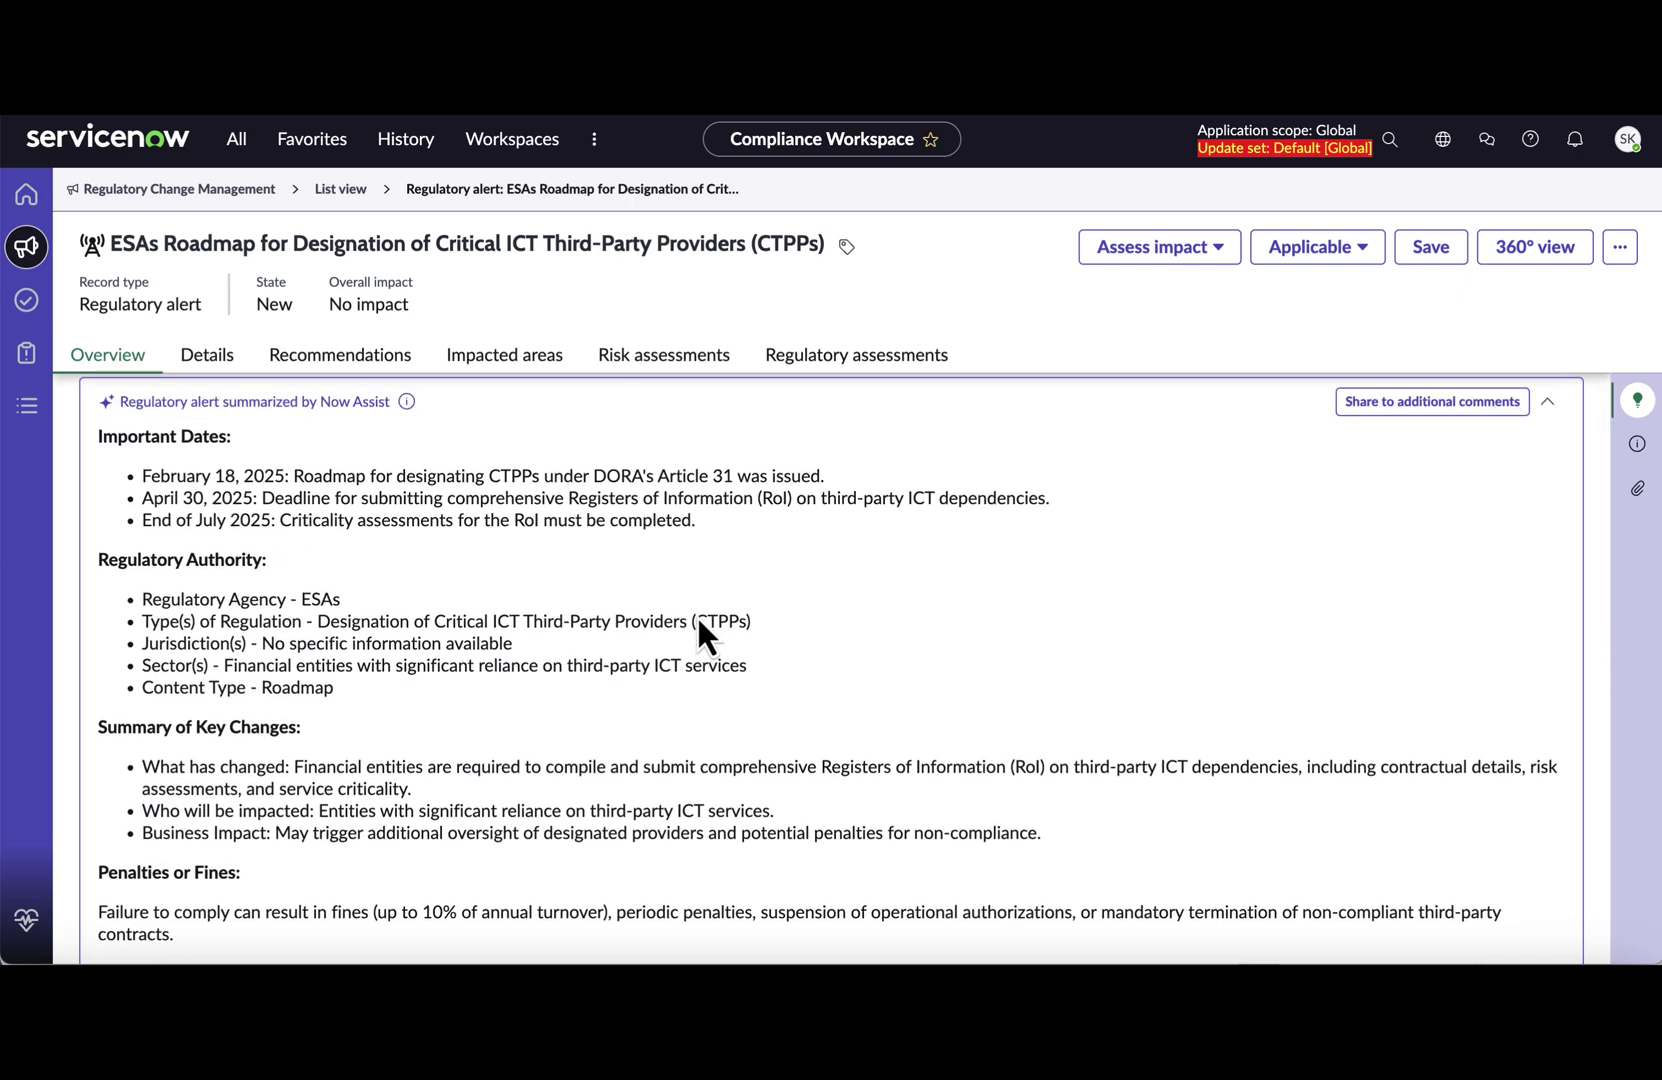
pyautogui.scroll(-1, 696, 614)
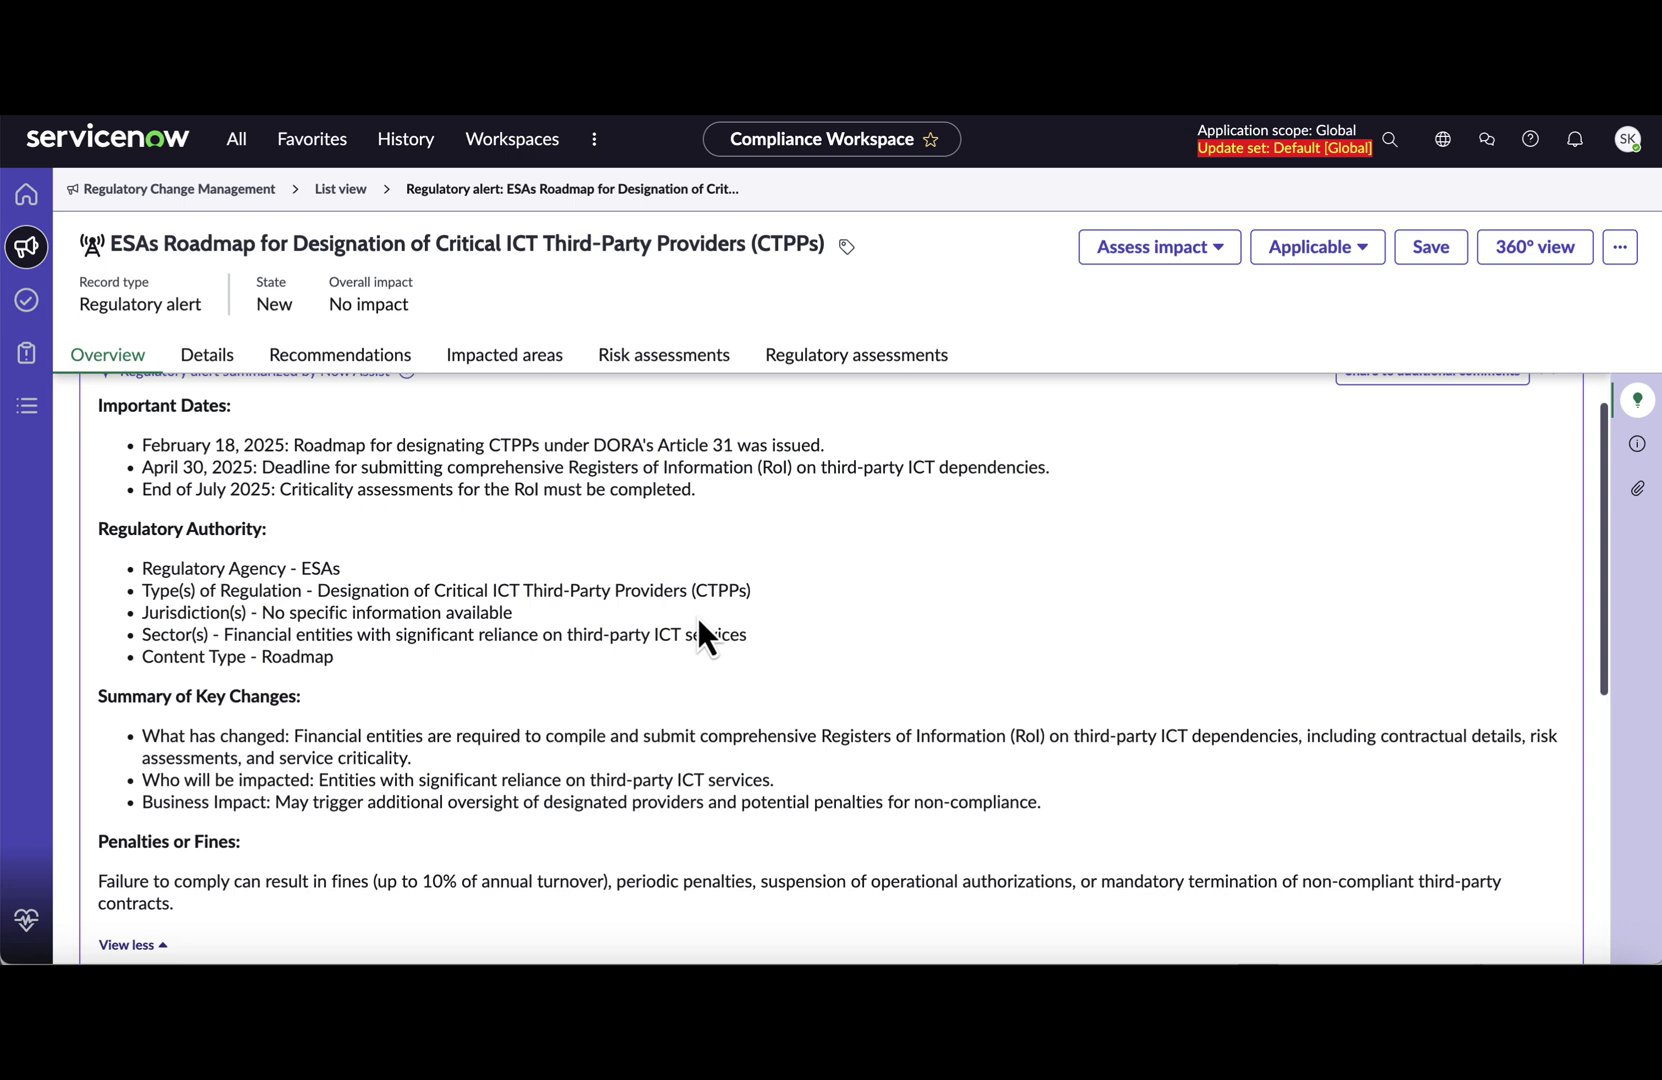
pyautogui.scroll(-1, 698, 620)
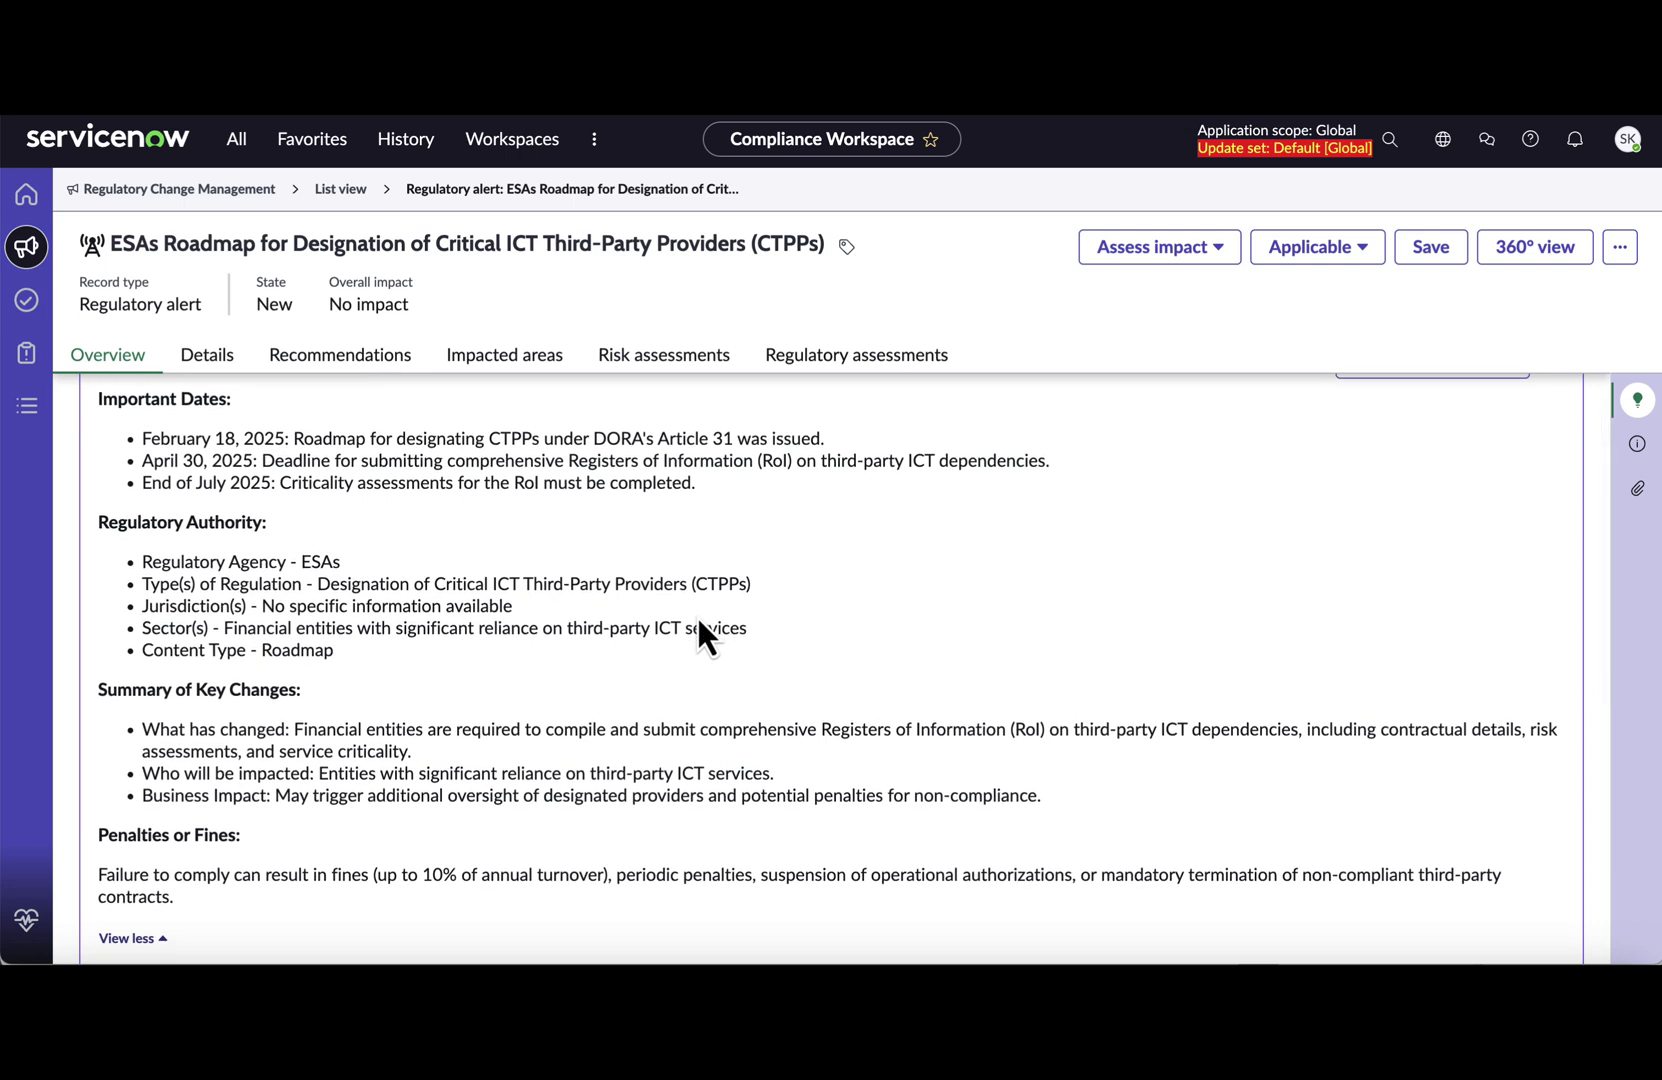
pyautogui.scroll(-3, 697, 615)
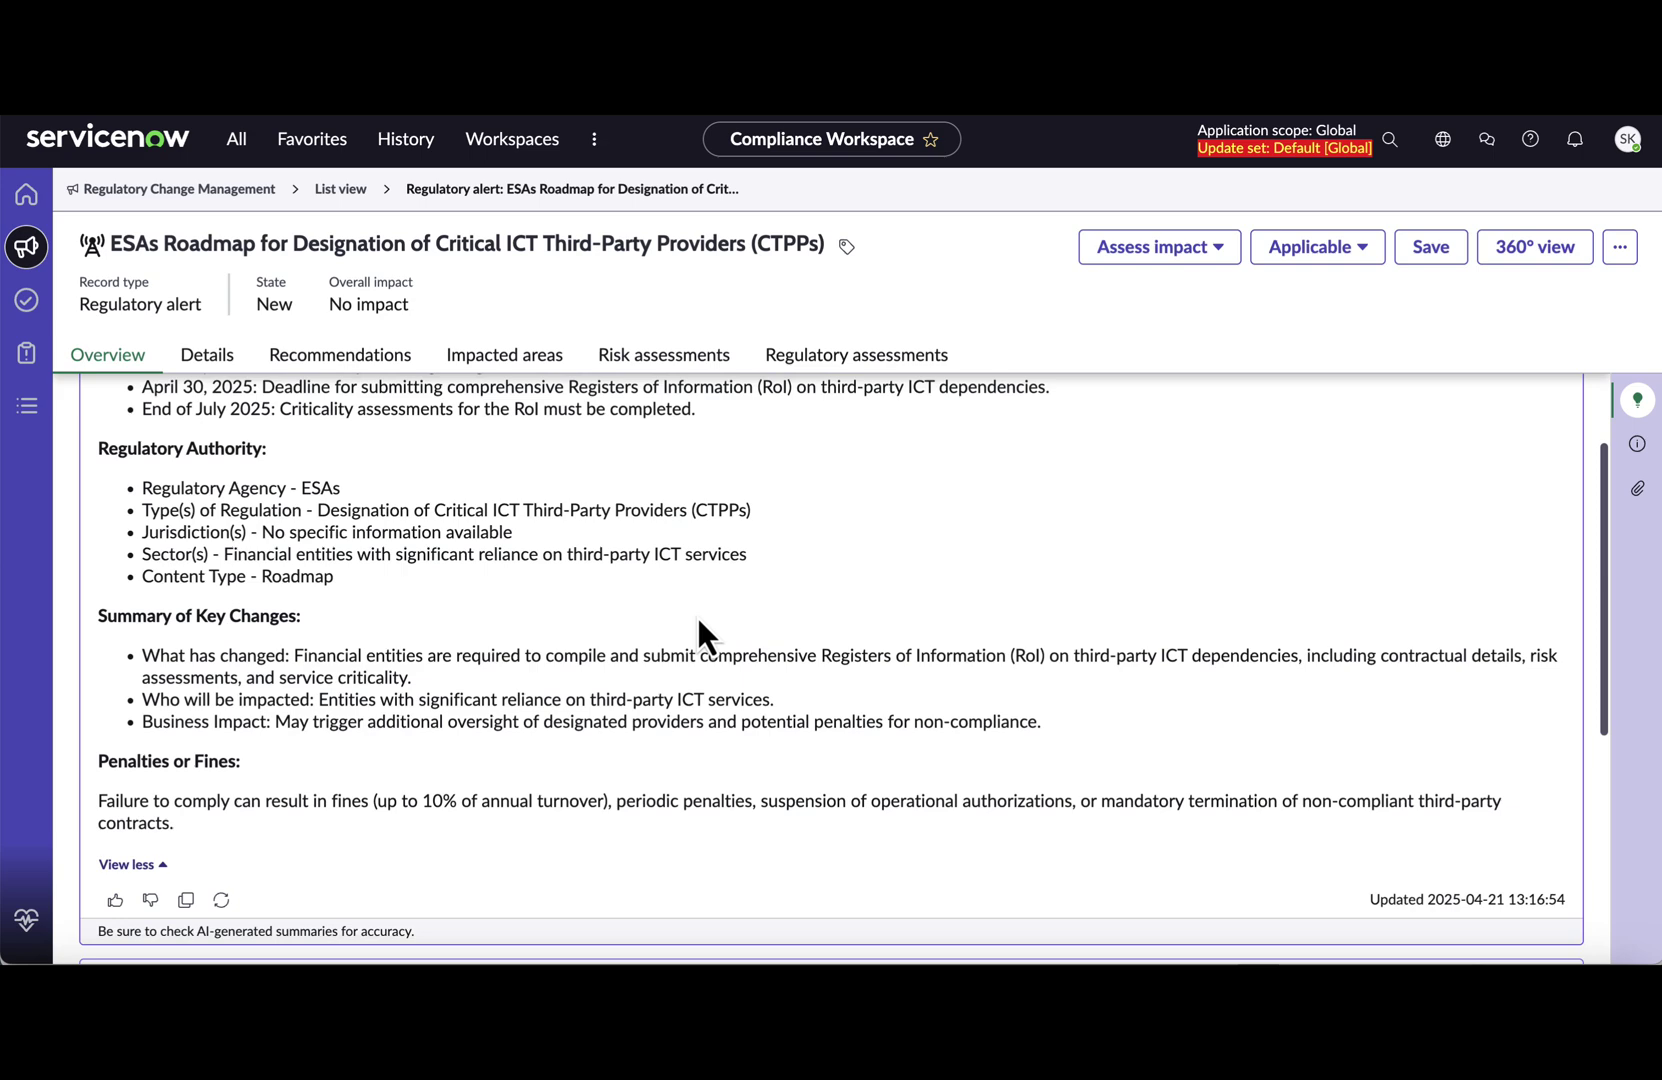
pyautogui.scroll(-3, 698, 620)
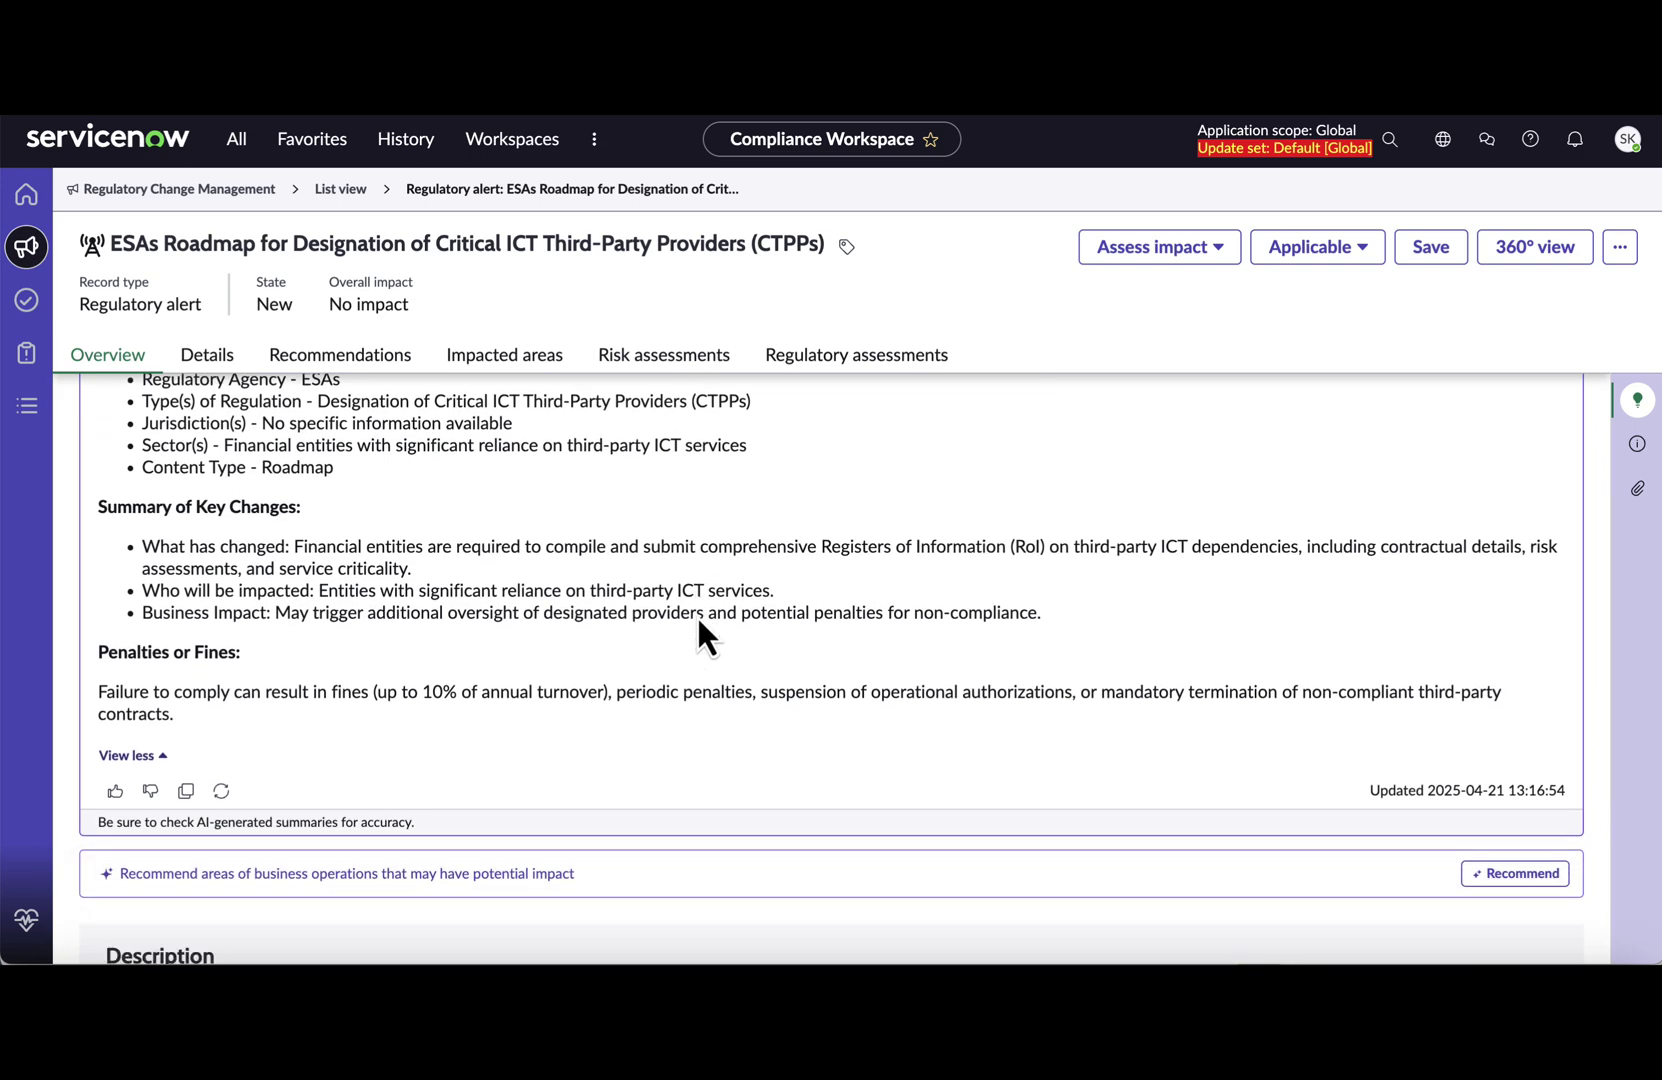
pyautogui.scroll(-1, 698, 620)
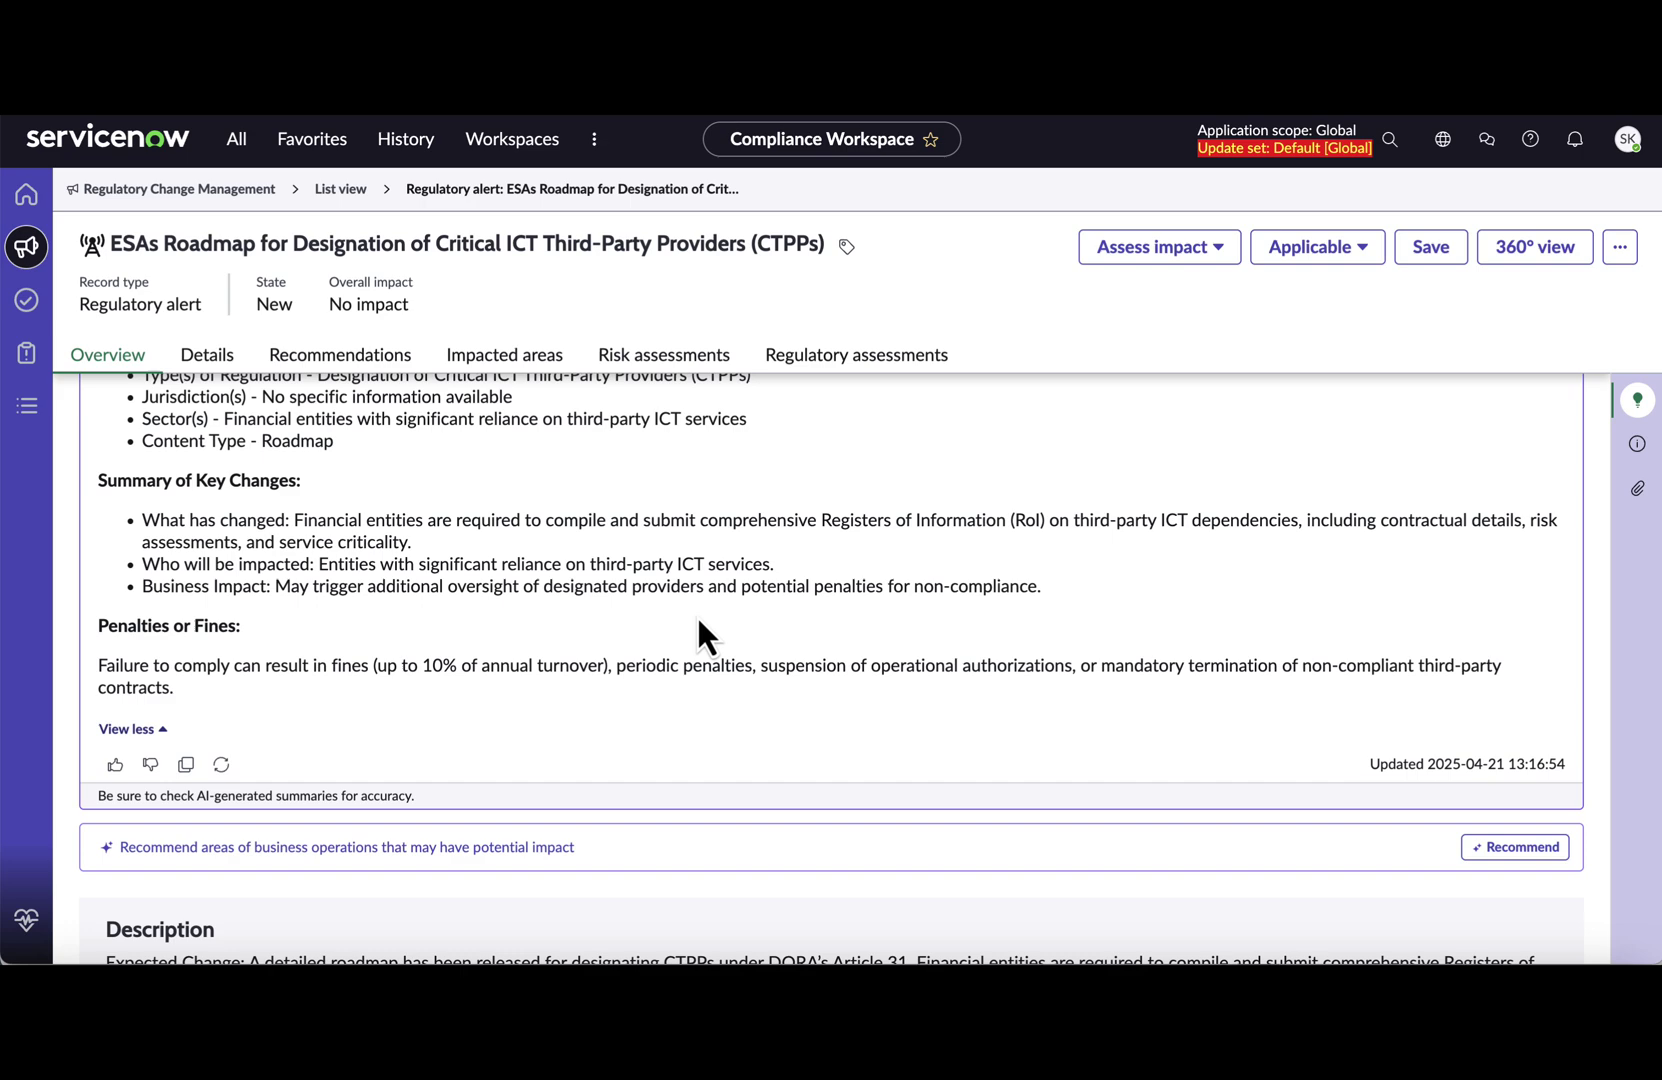
pyautogui.scroll(4, 698, 620)
pyautogui.scroll(-1, 697, 637)
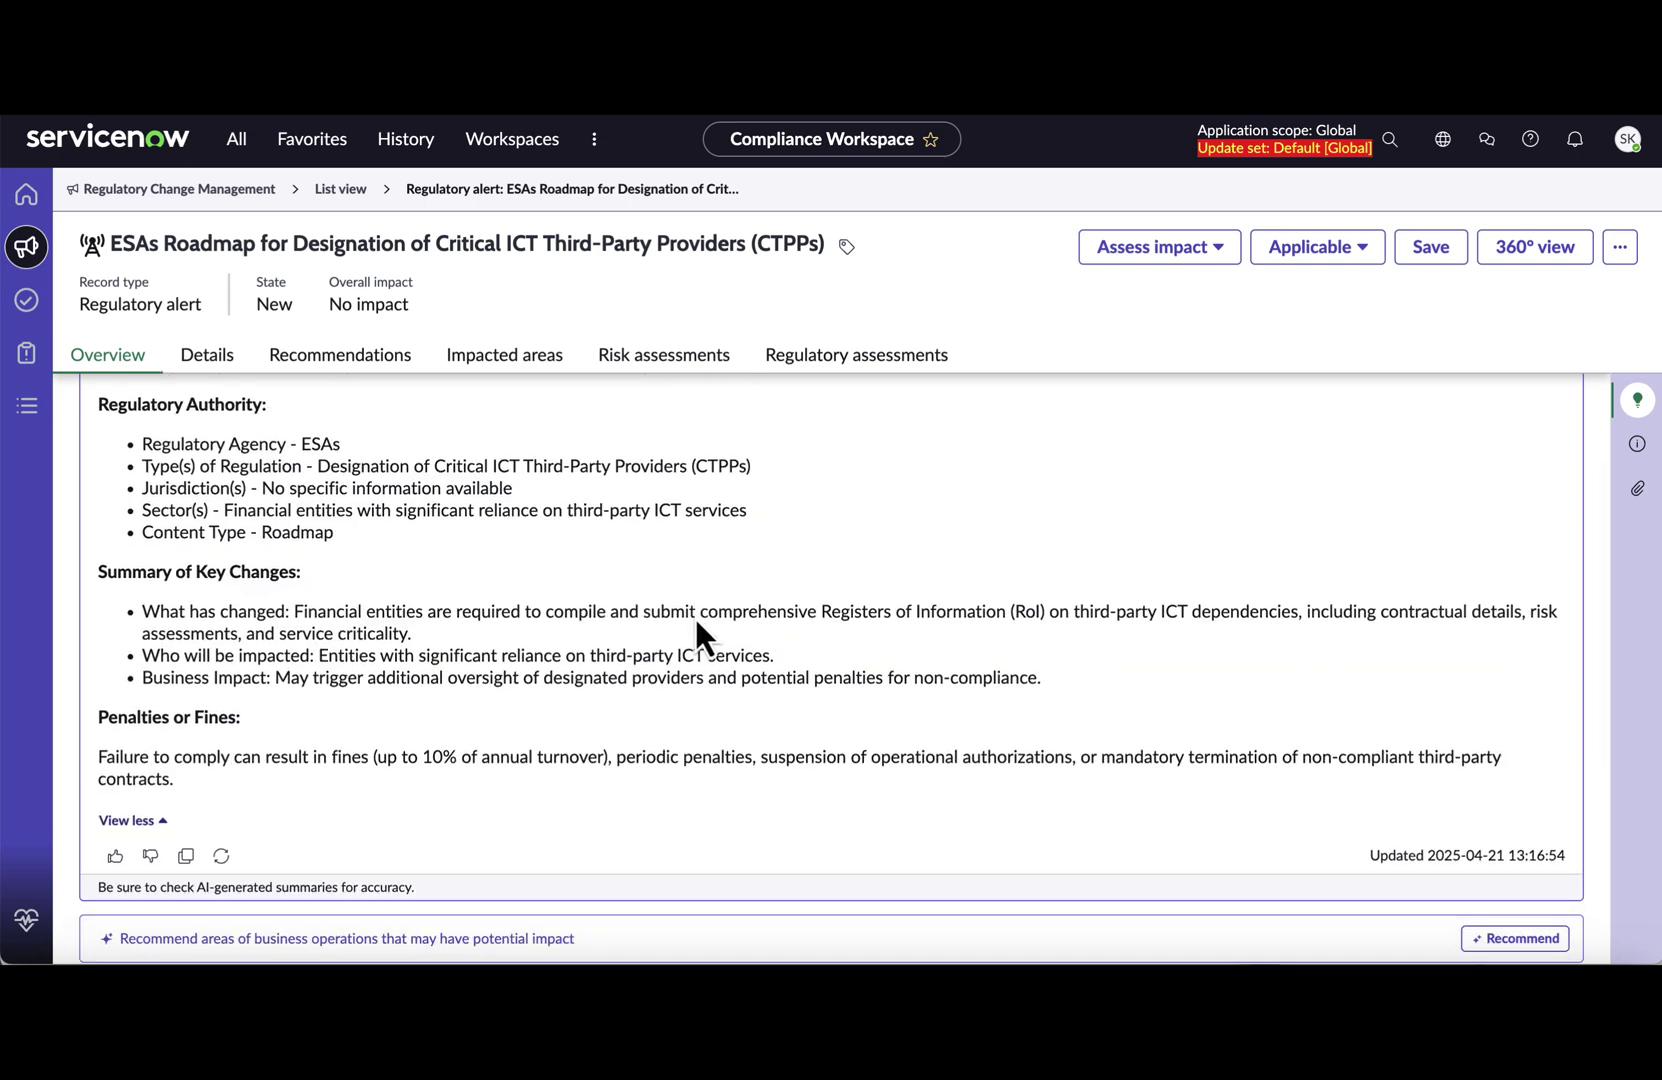
pyautogui.scroll(2, 695, 619)
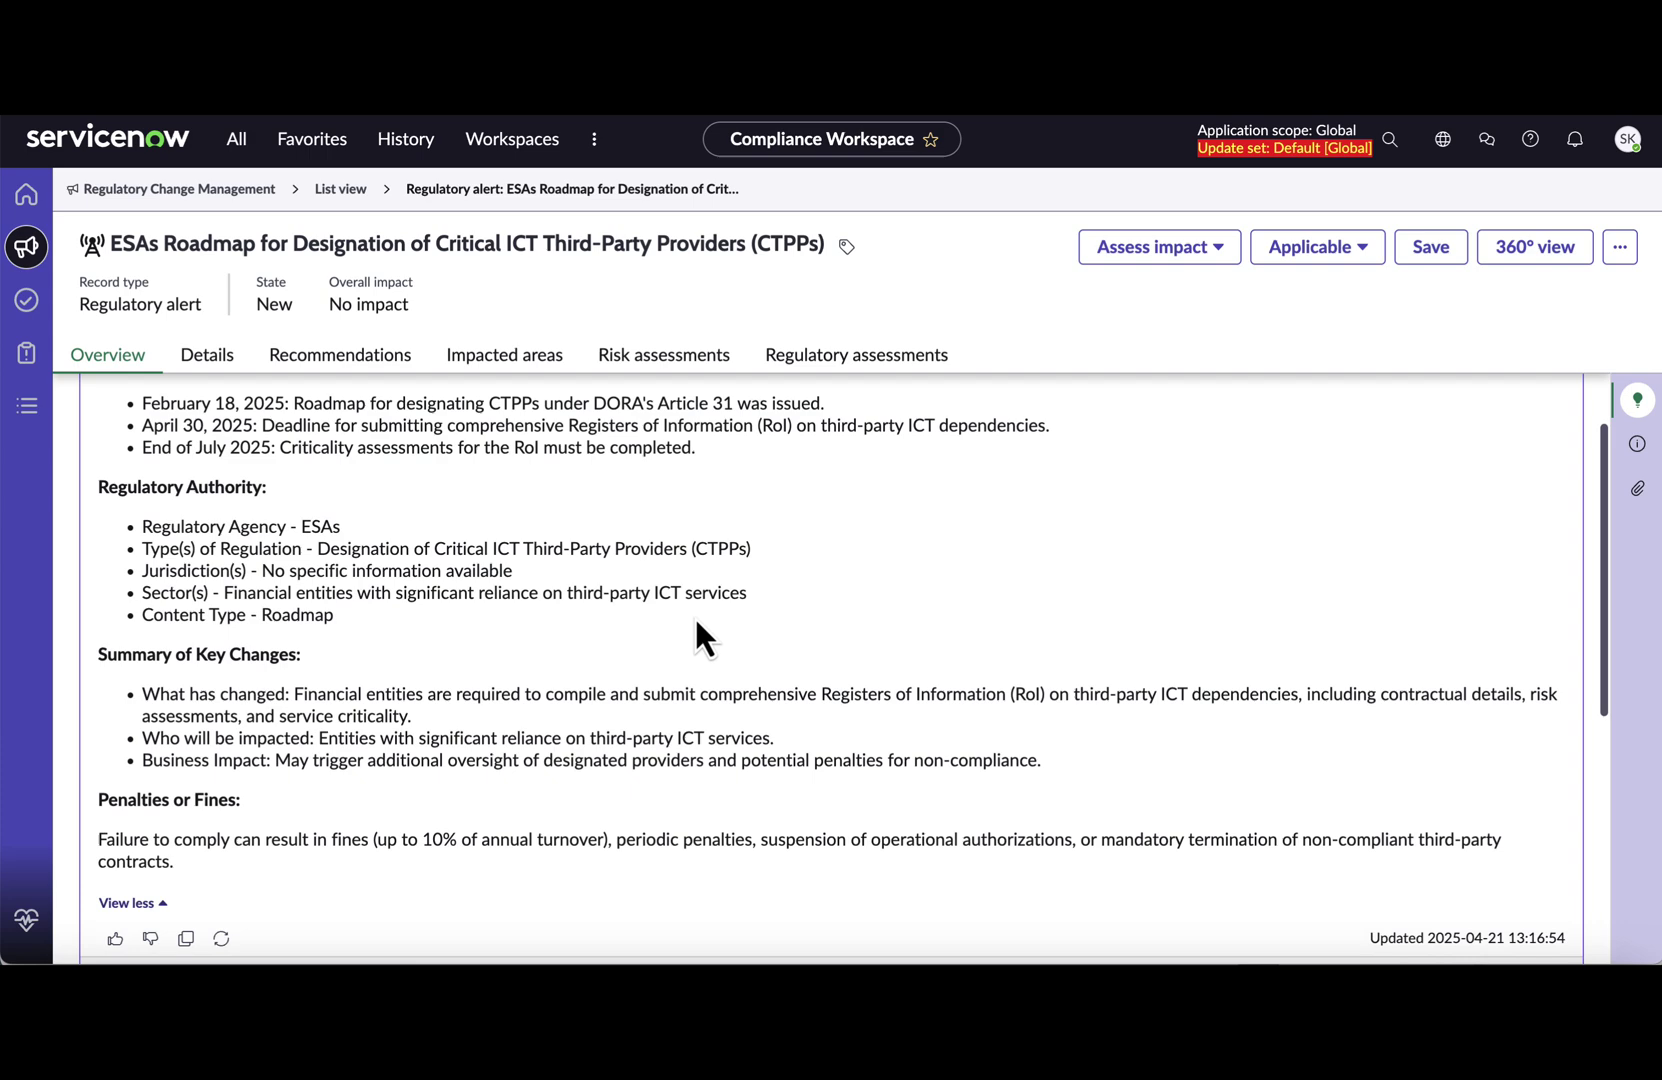
pyautogui.scroll(-1, 693, 615)
pyautogui.scroll(3, 1006, 545)
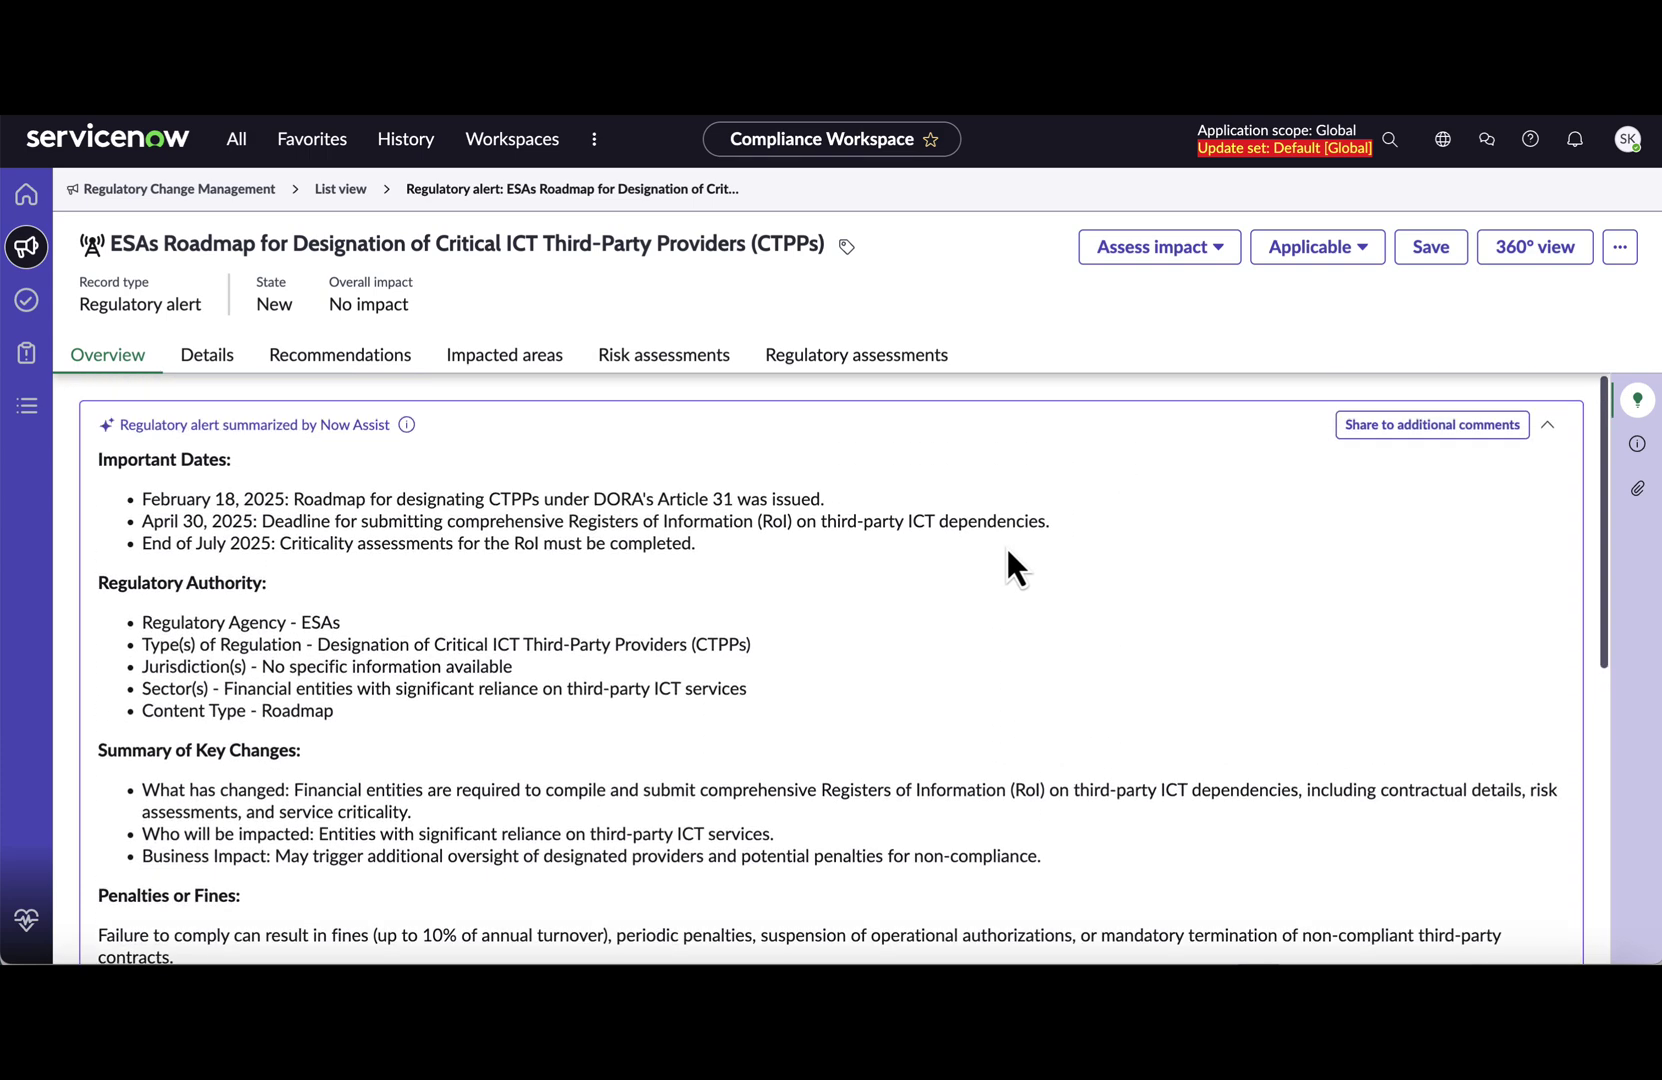
# - Review the Now Assist summary text and save it to the alert's additional comments
pyautogui.click(1420, 428)
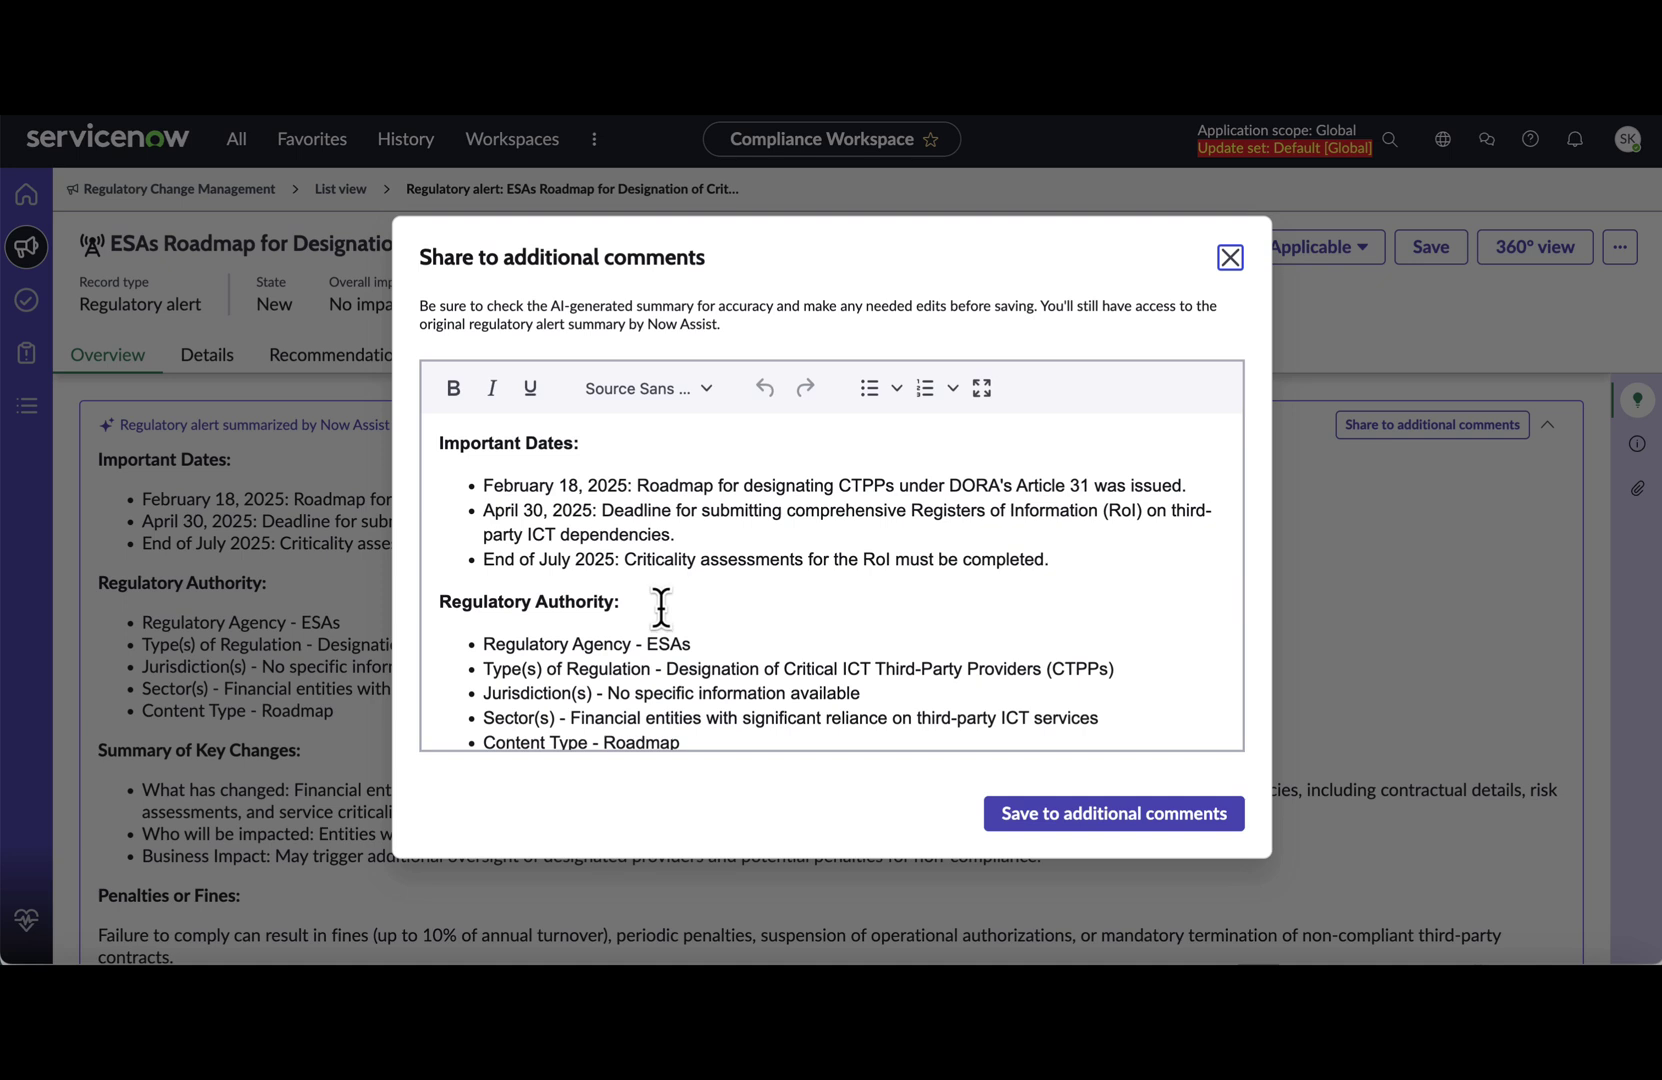
pyautogui.scroll(-5, 661, 607)
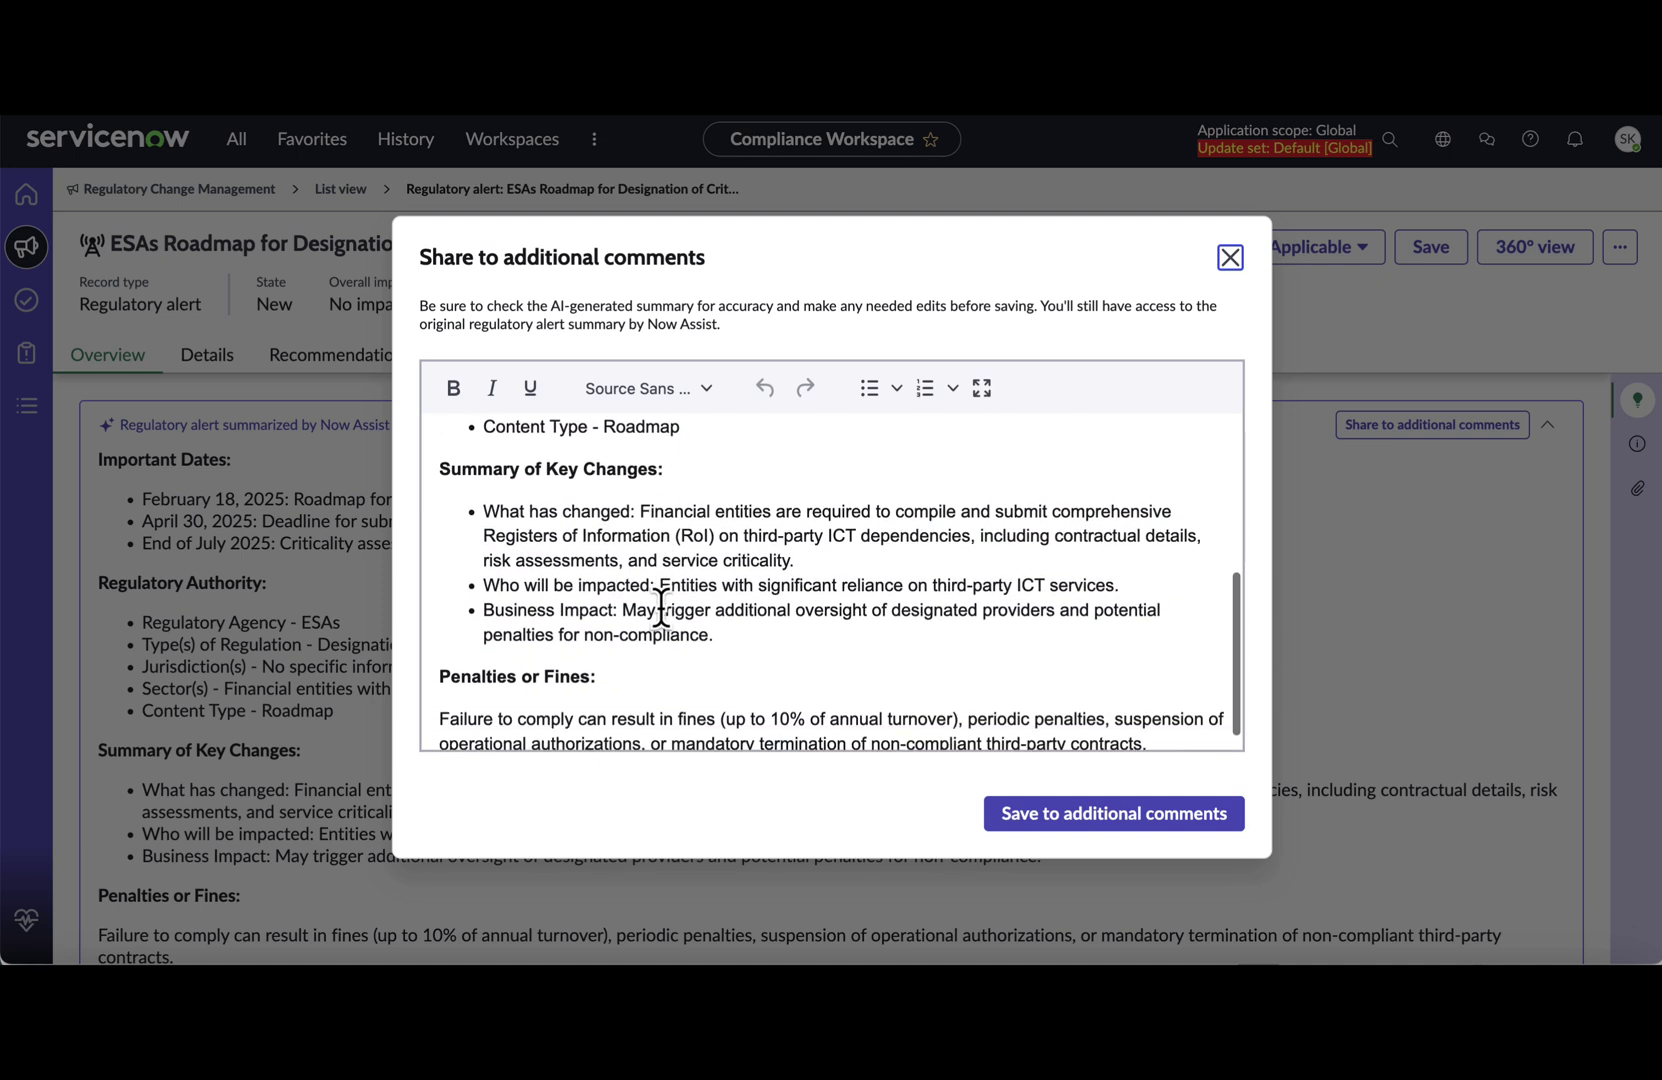
pyautogui.click(749, 631)
pyautogui.scroll(-1, 741, 655)
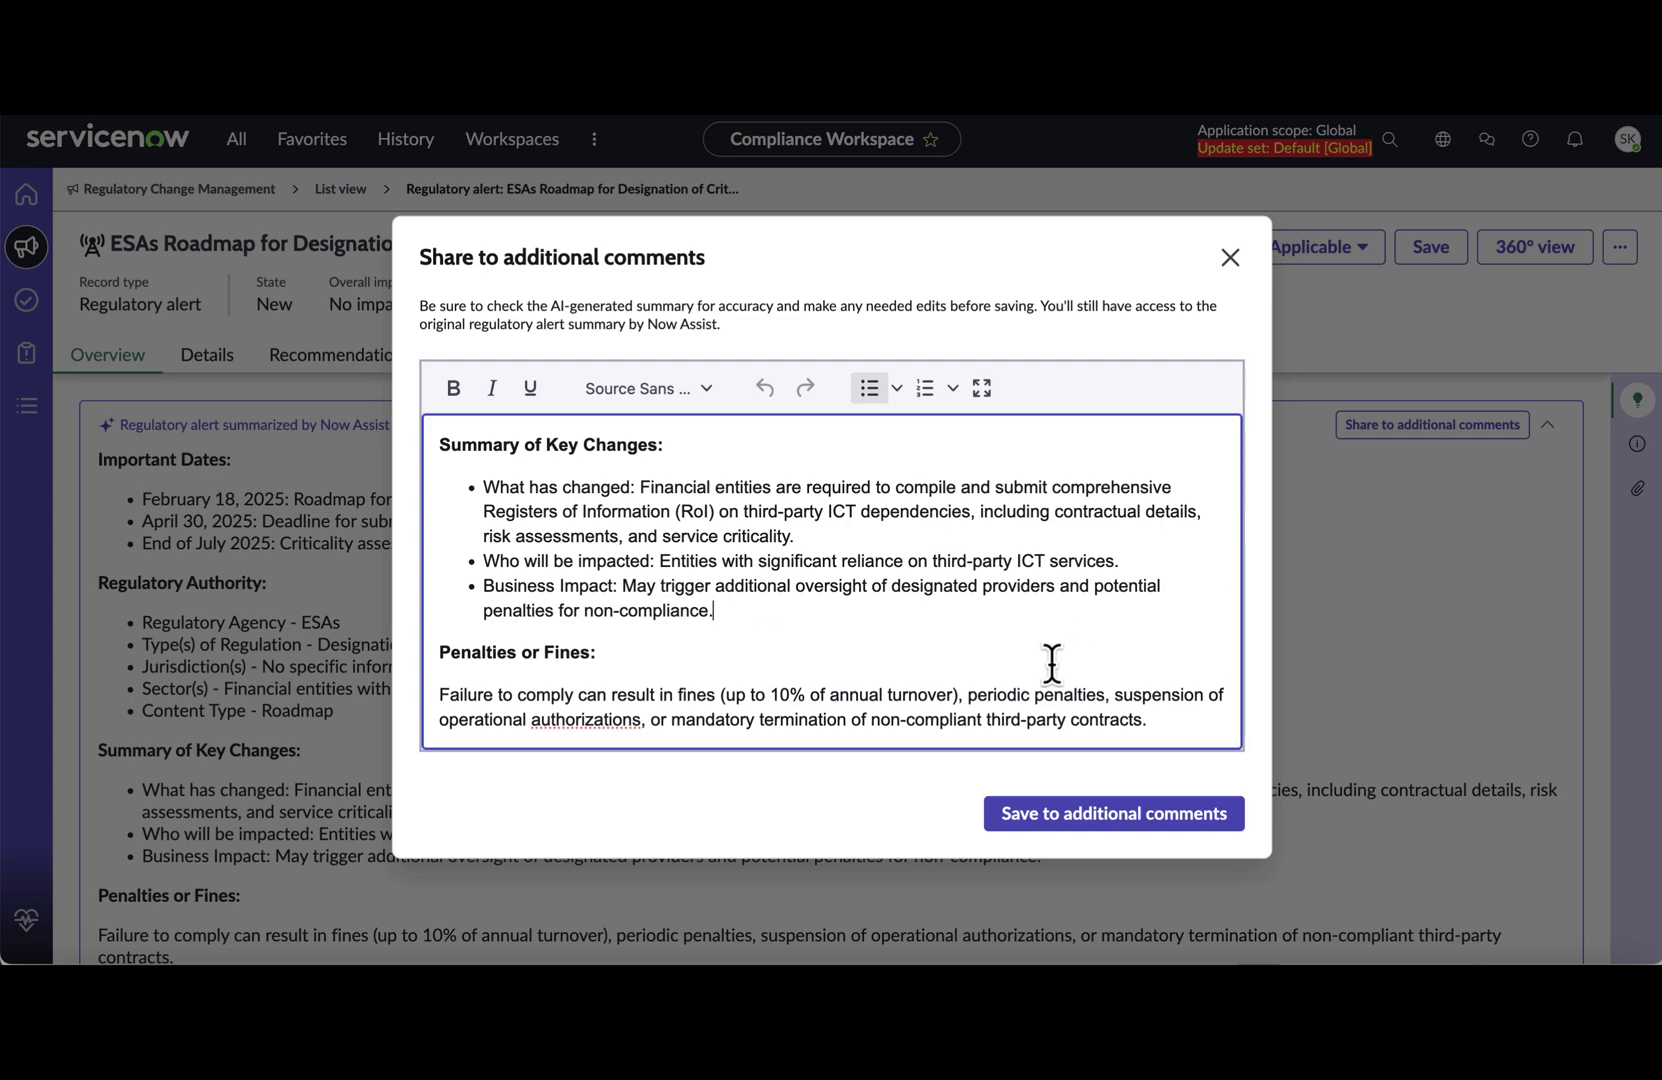
pyautogui.click(1066, 833)
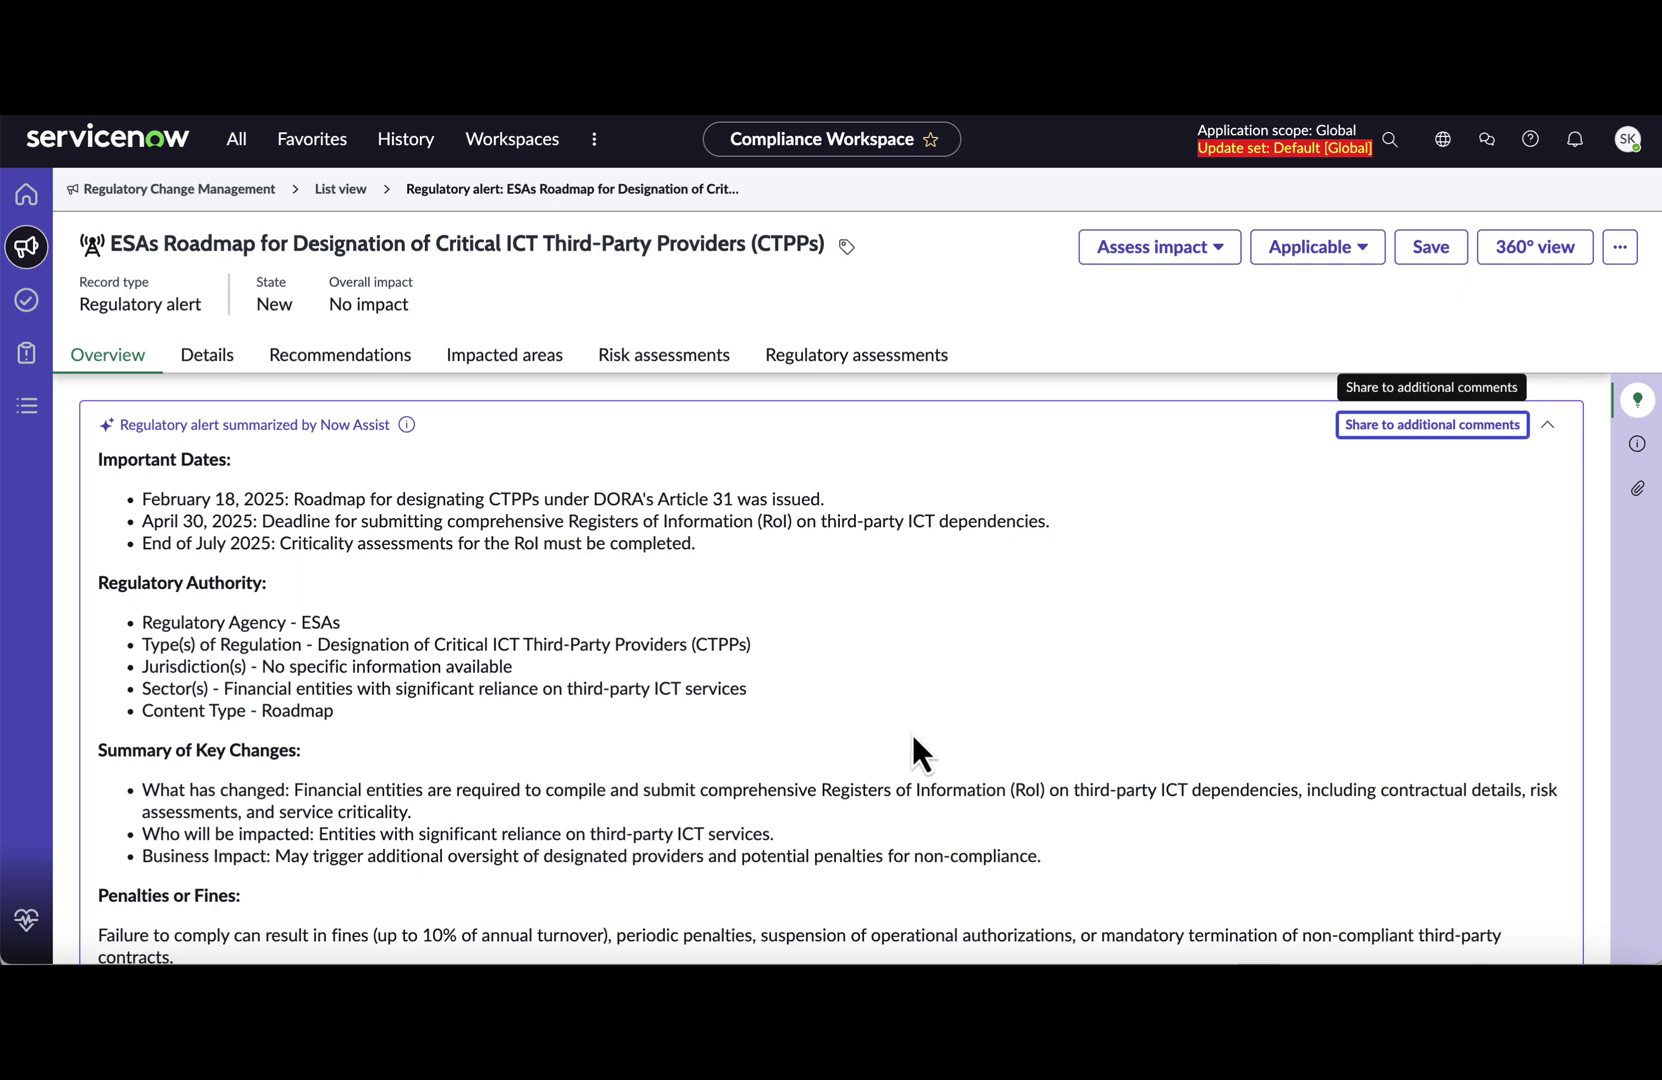
pyautogui.scroll(-3, 913, 740)
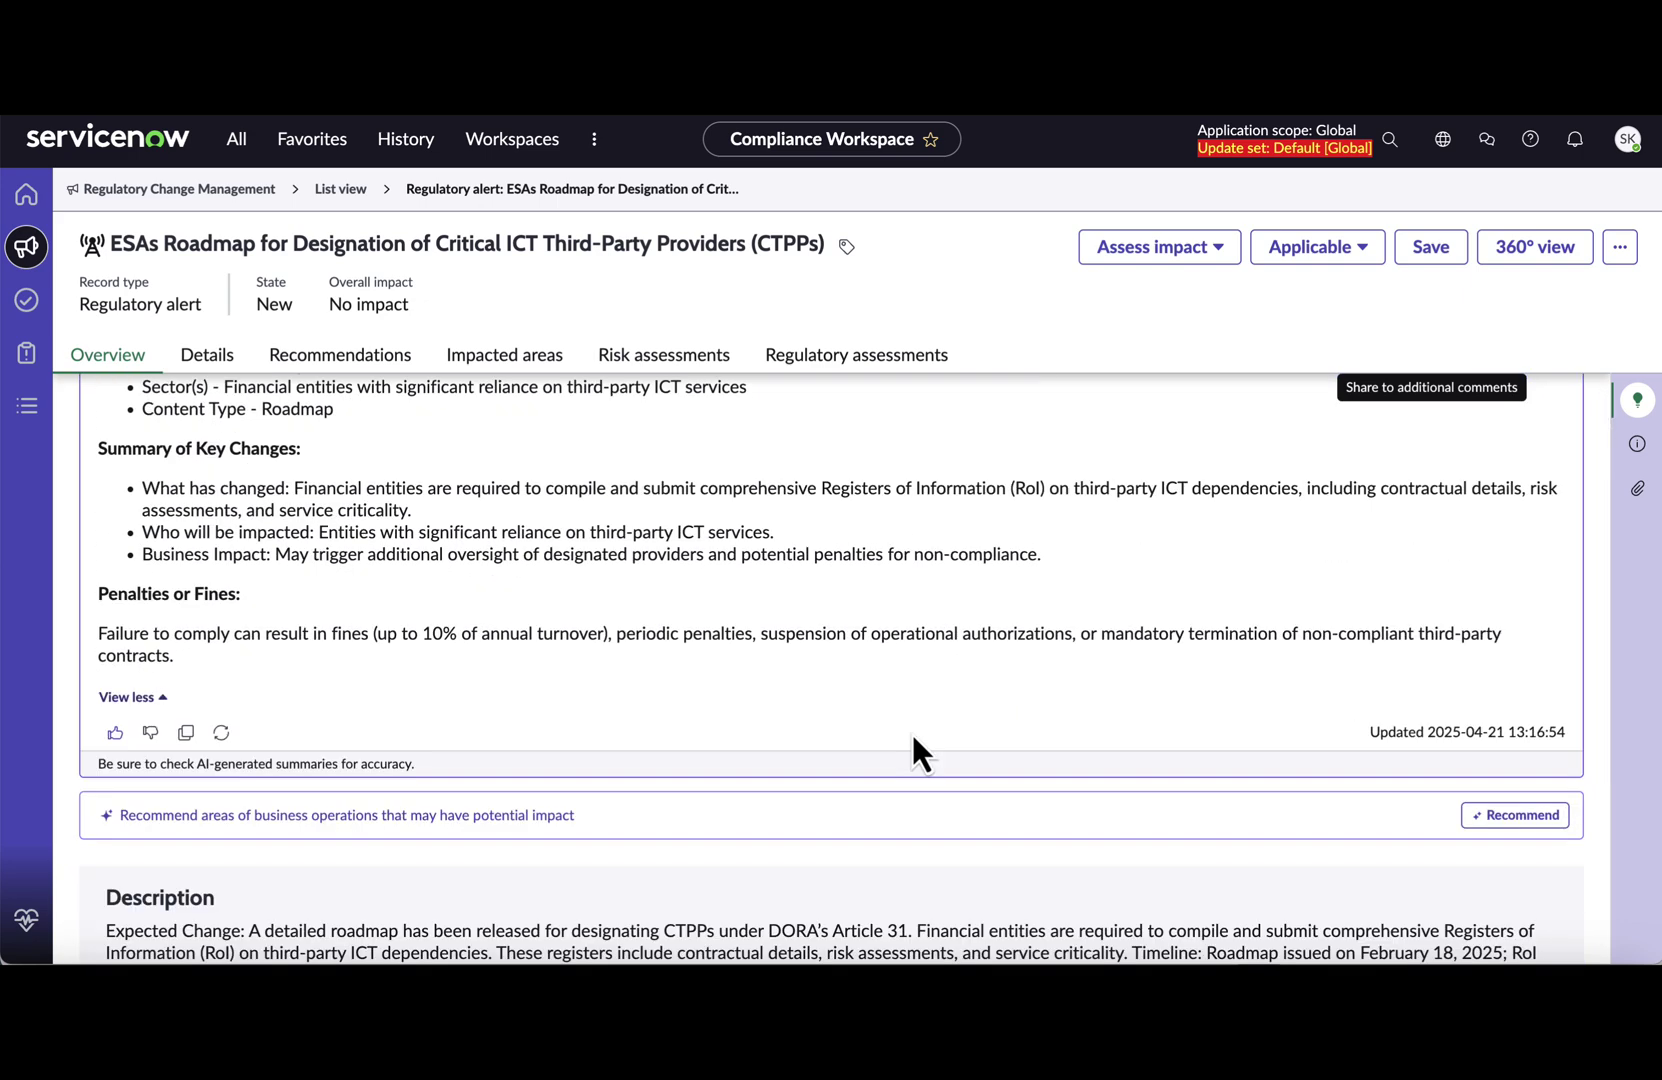
pyautogui.scroll(-1, 912, 731)
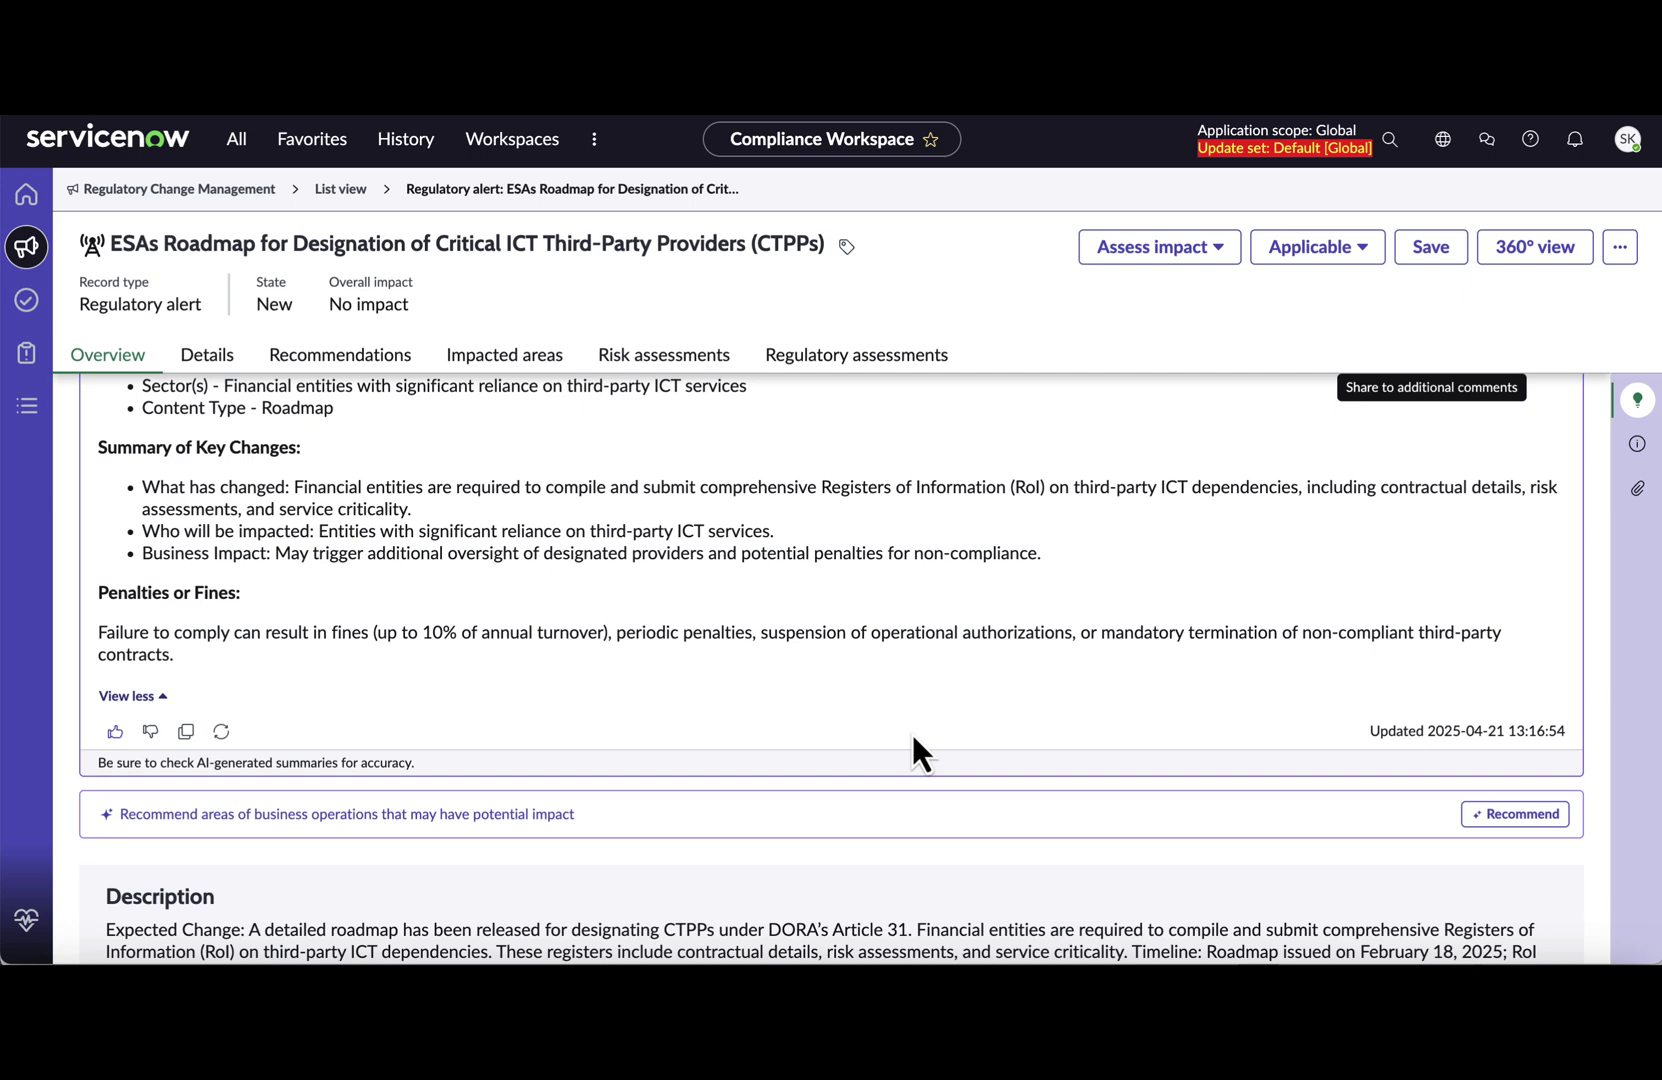
pyautogui.scroll(-3, 913, 738)
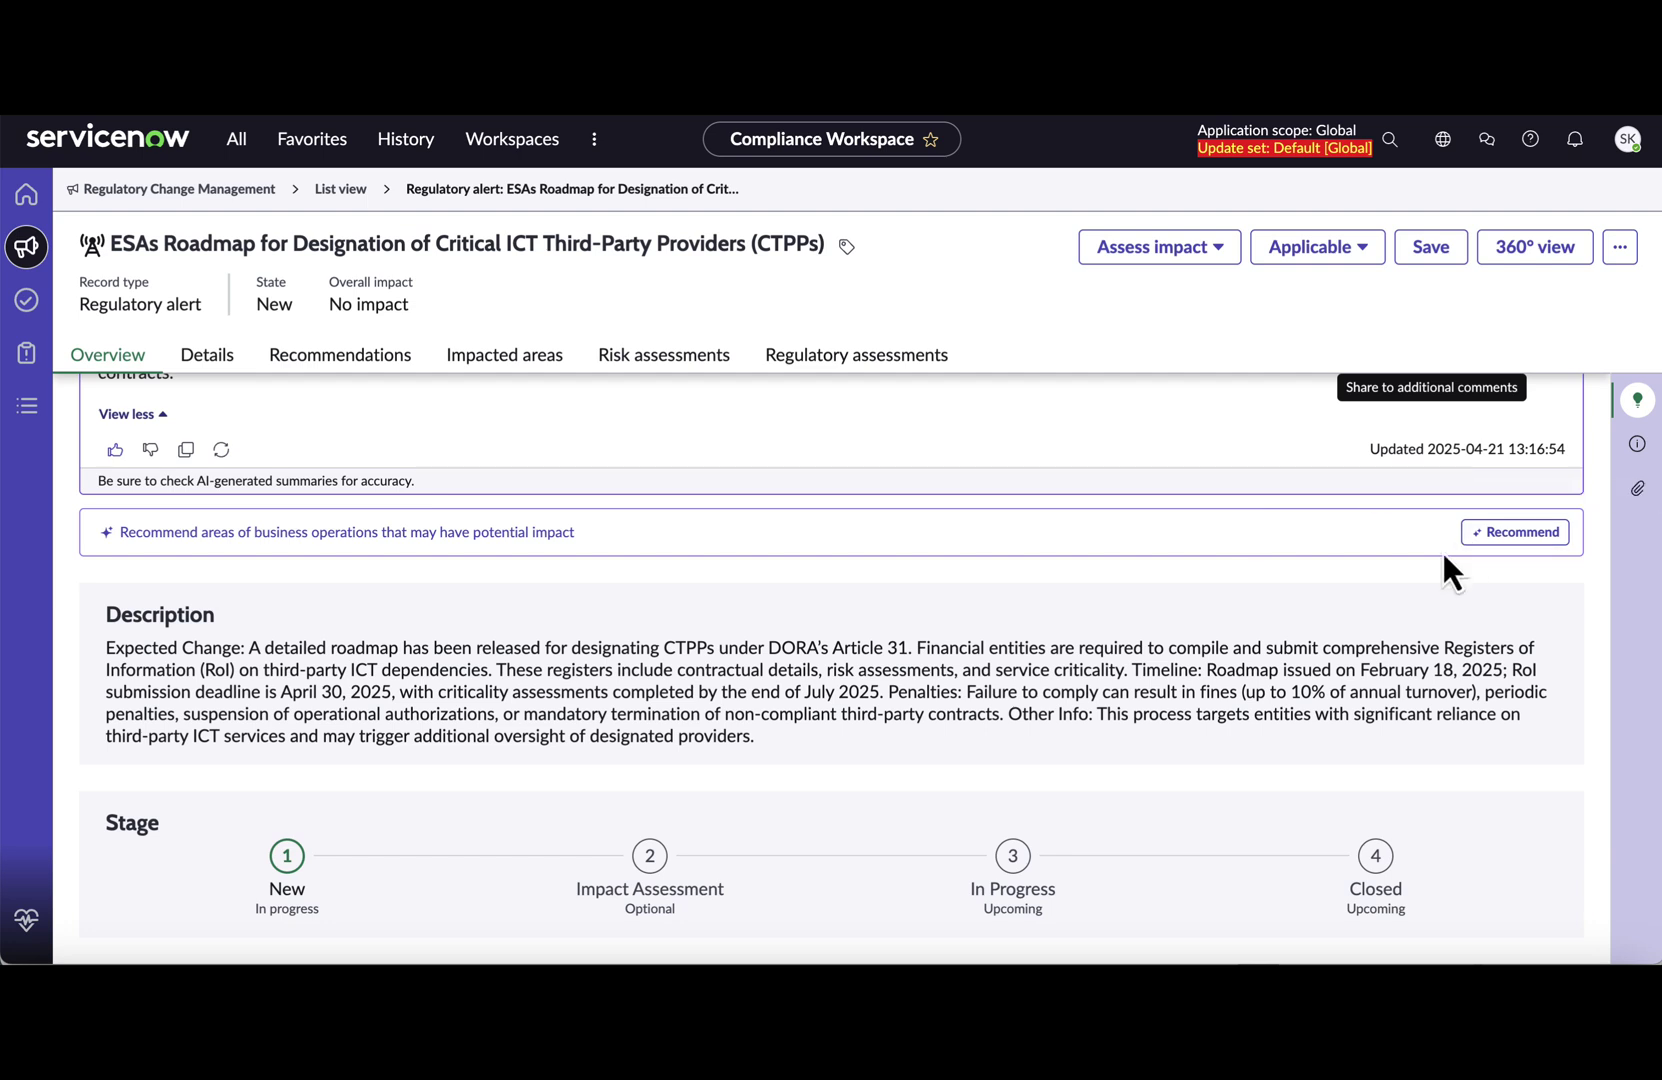
# - Request Now Assist impact recommendations and review the 7 citations and 3 control objectives
pyautogui.click(1509, 535)
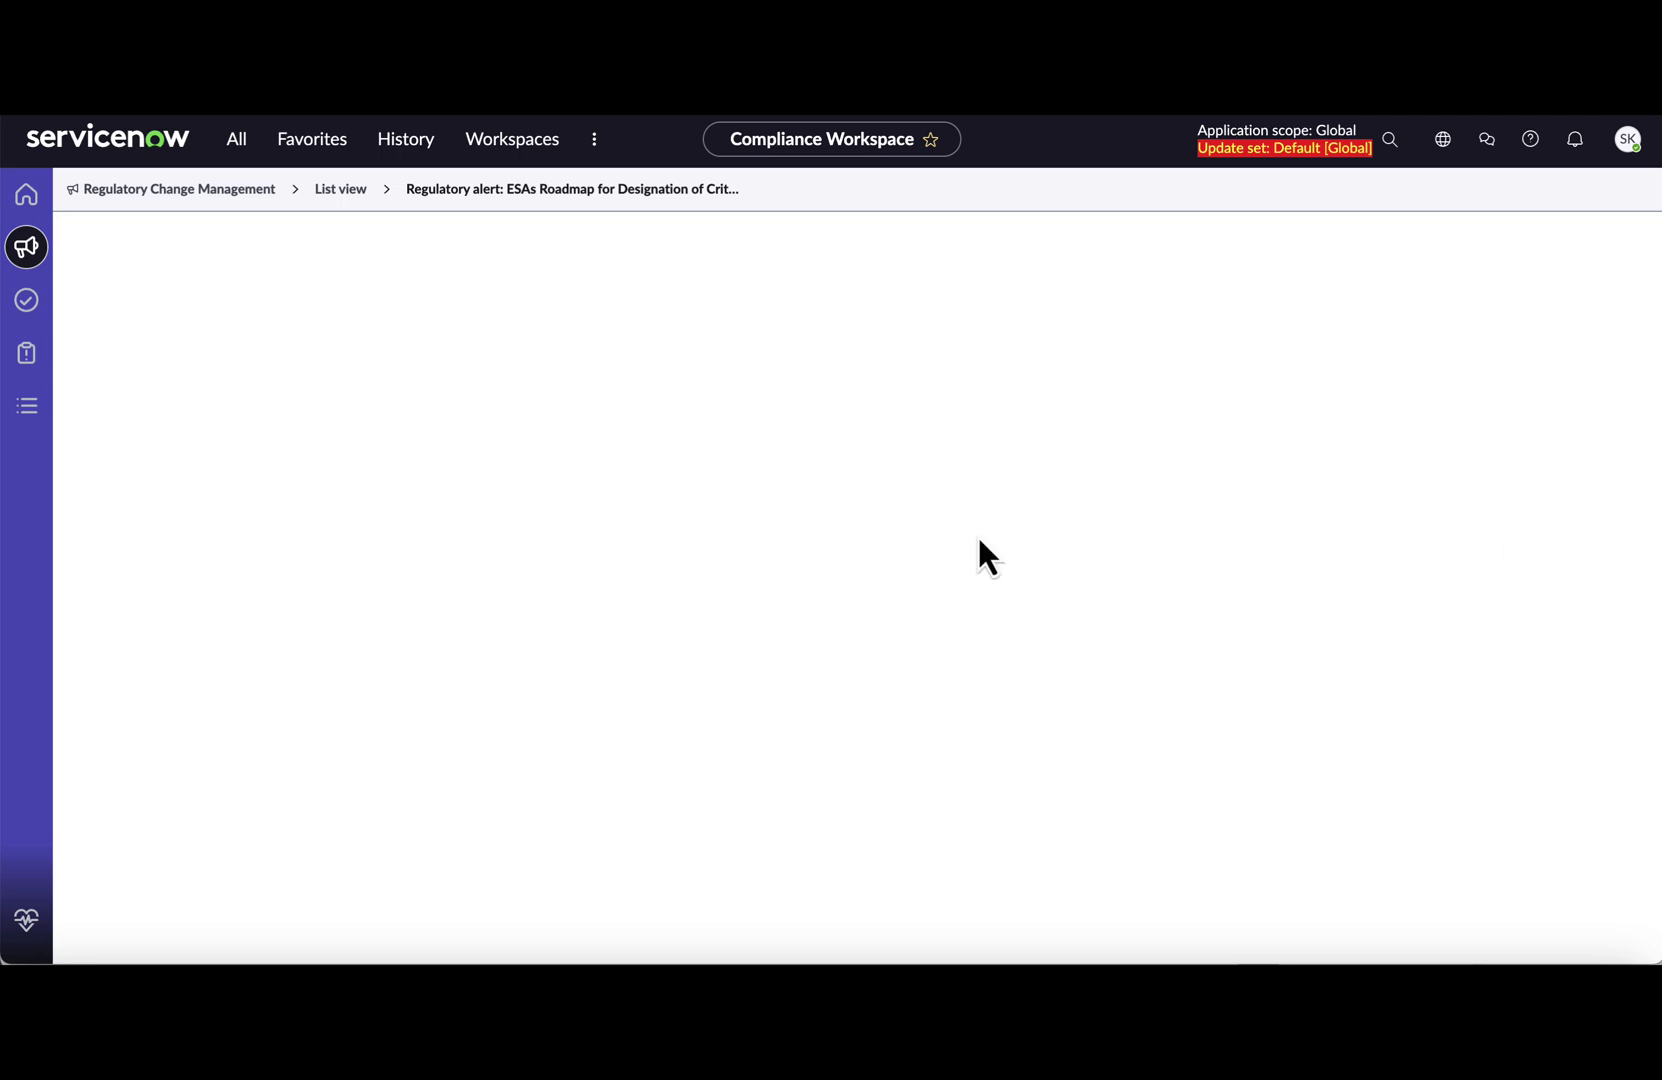
pyautogui.click(341, 360)
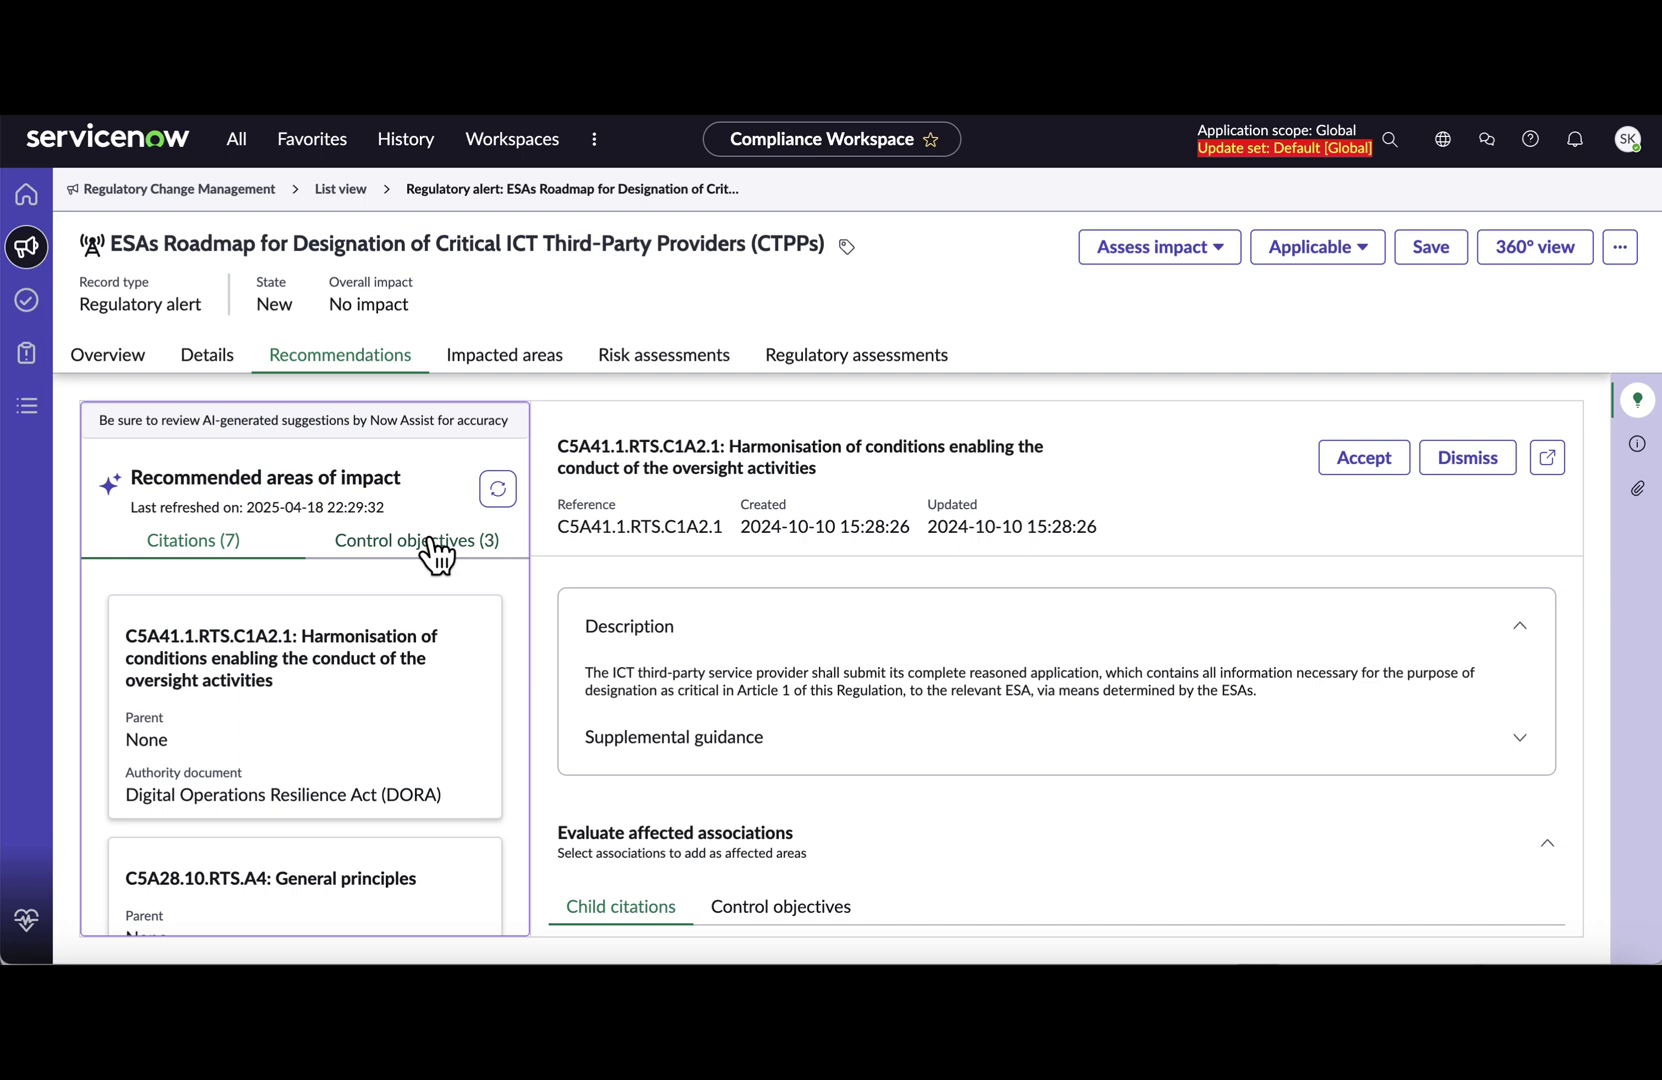
pyautogui.scroll(-2, 745, 690)
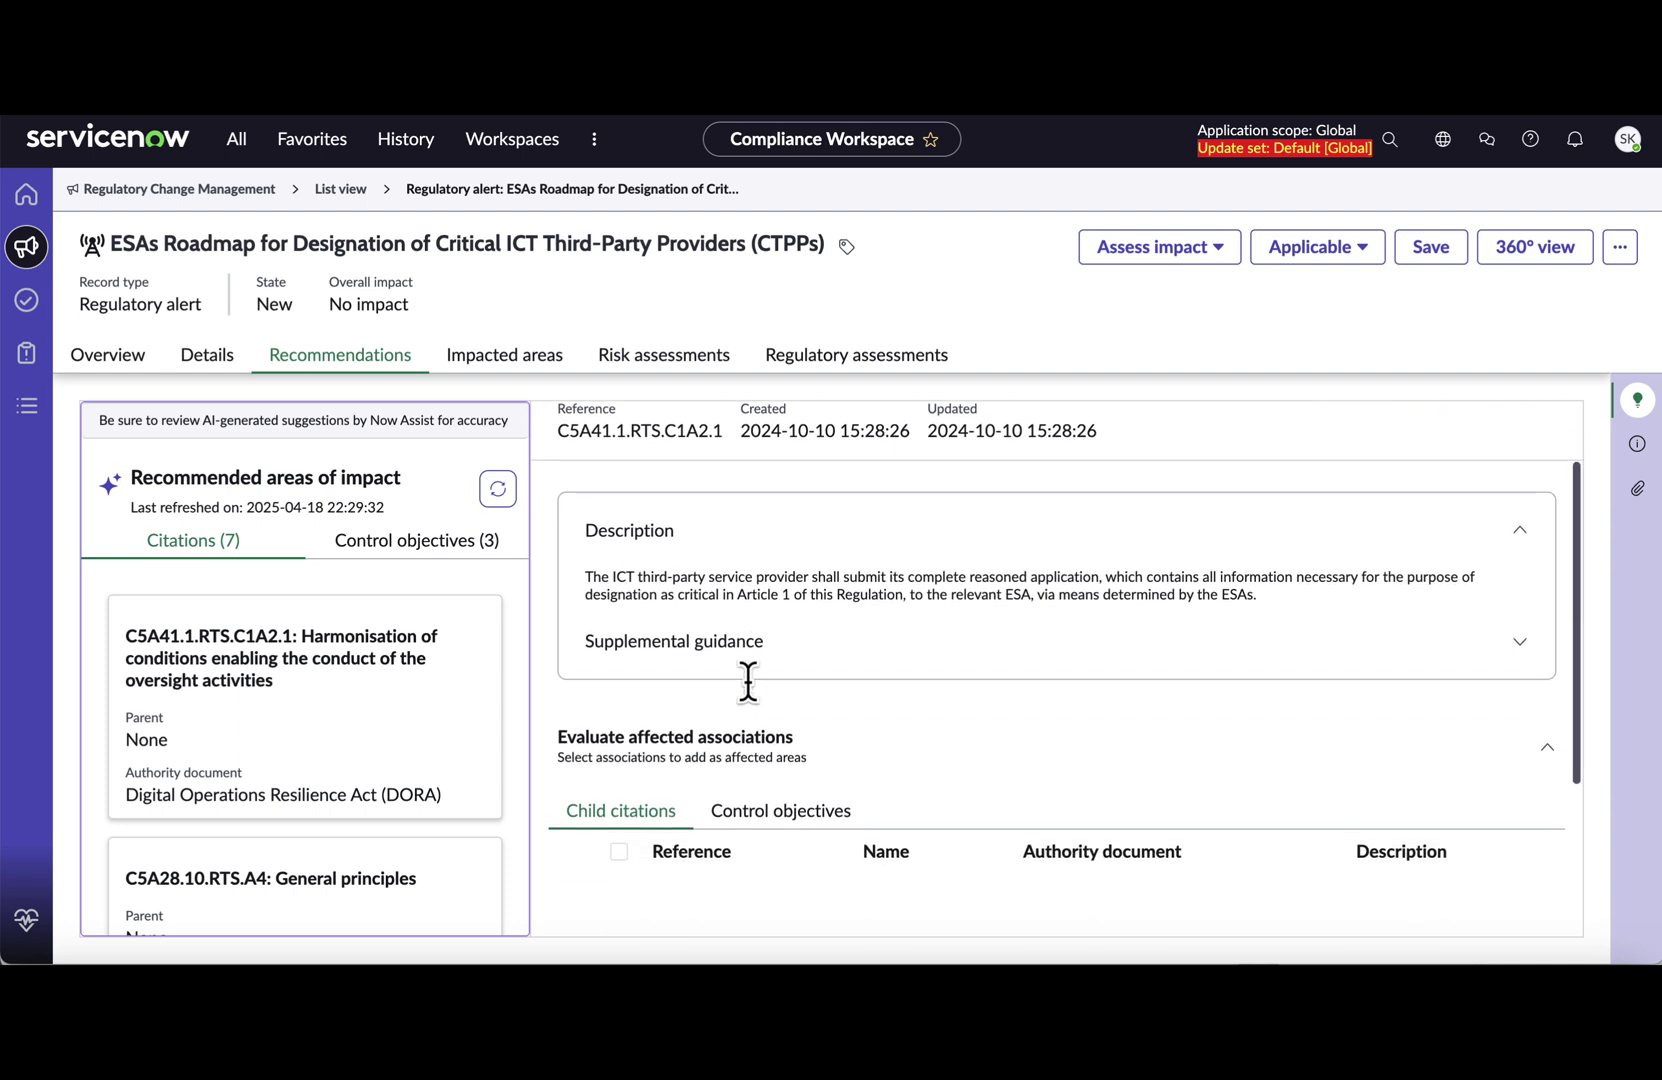
pyautogui.scroll(-1, 748, 680)
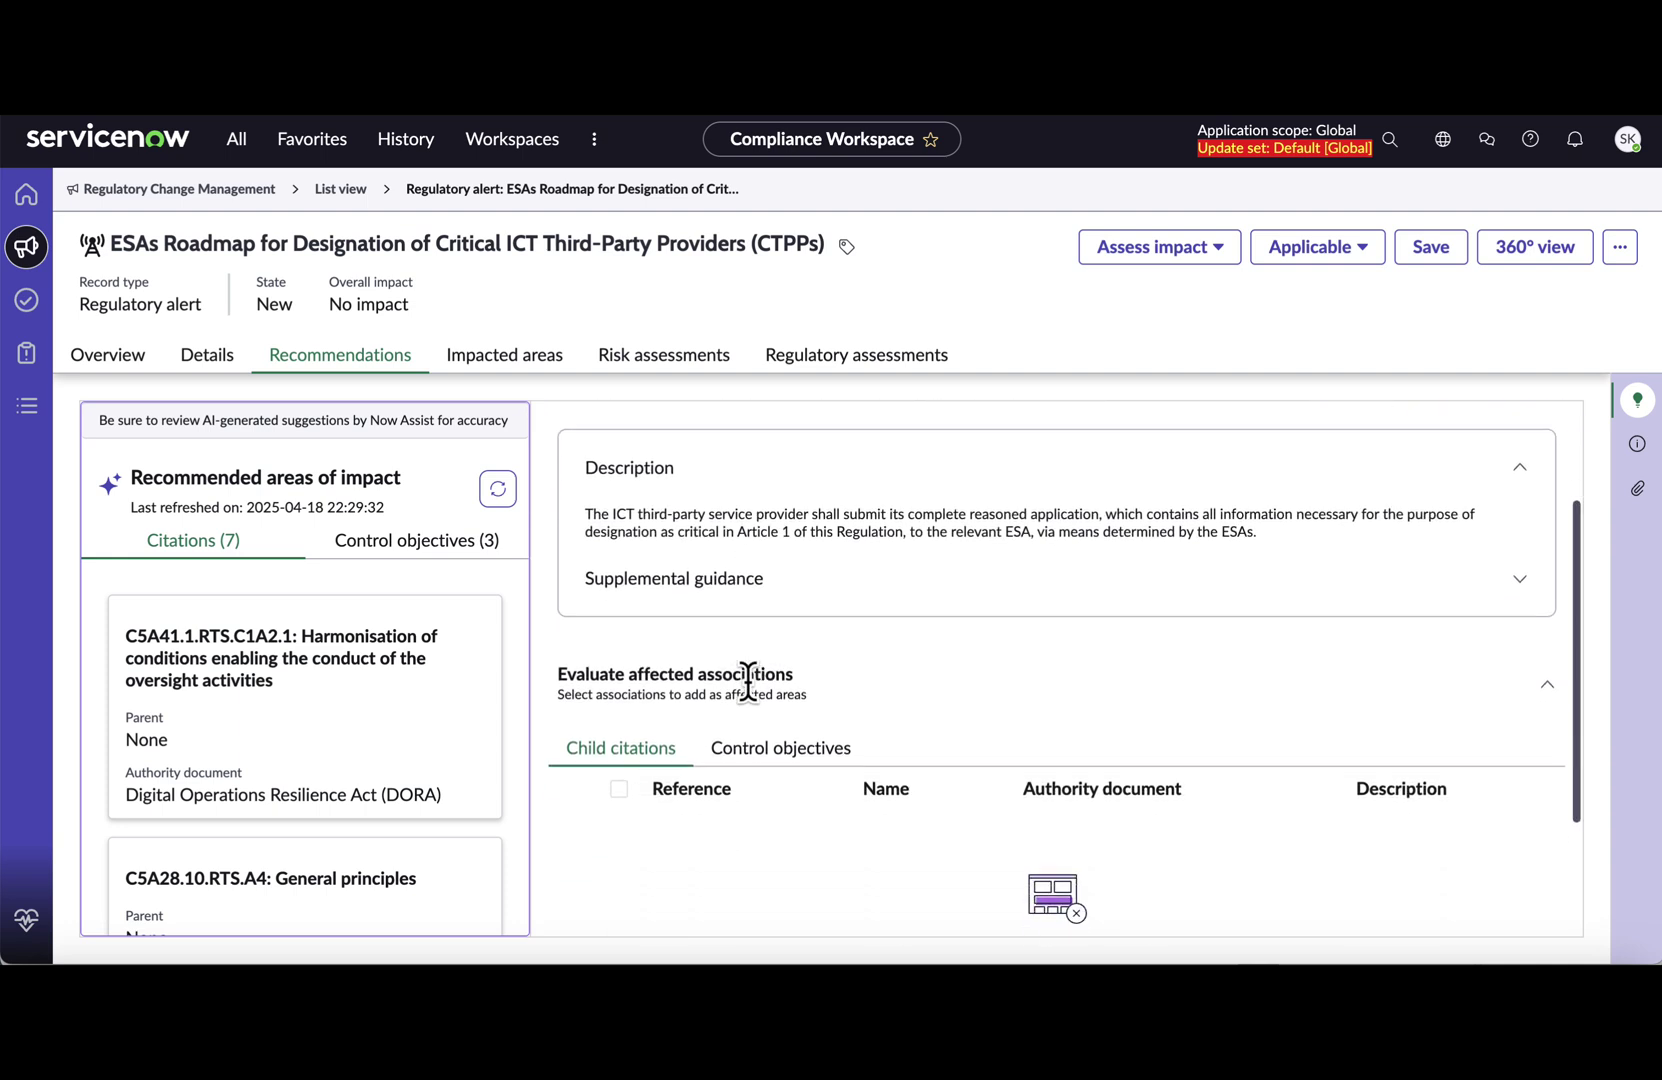
pyautogui.scroll(-3, 748, 682)
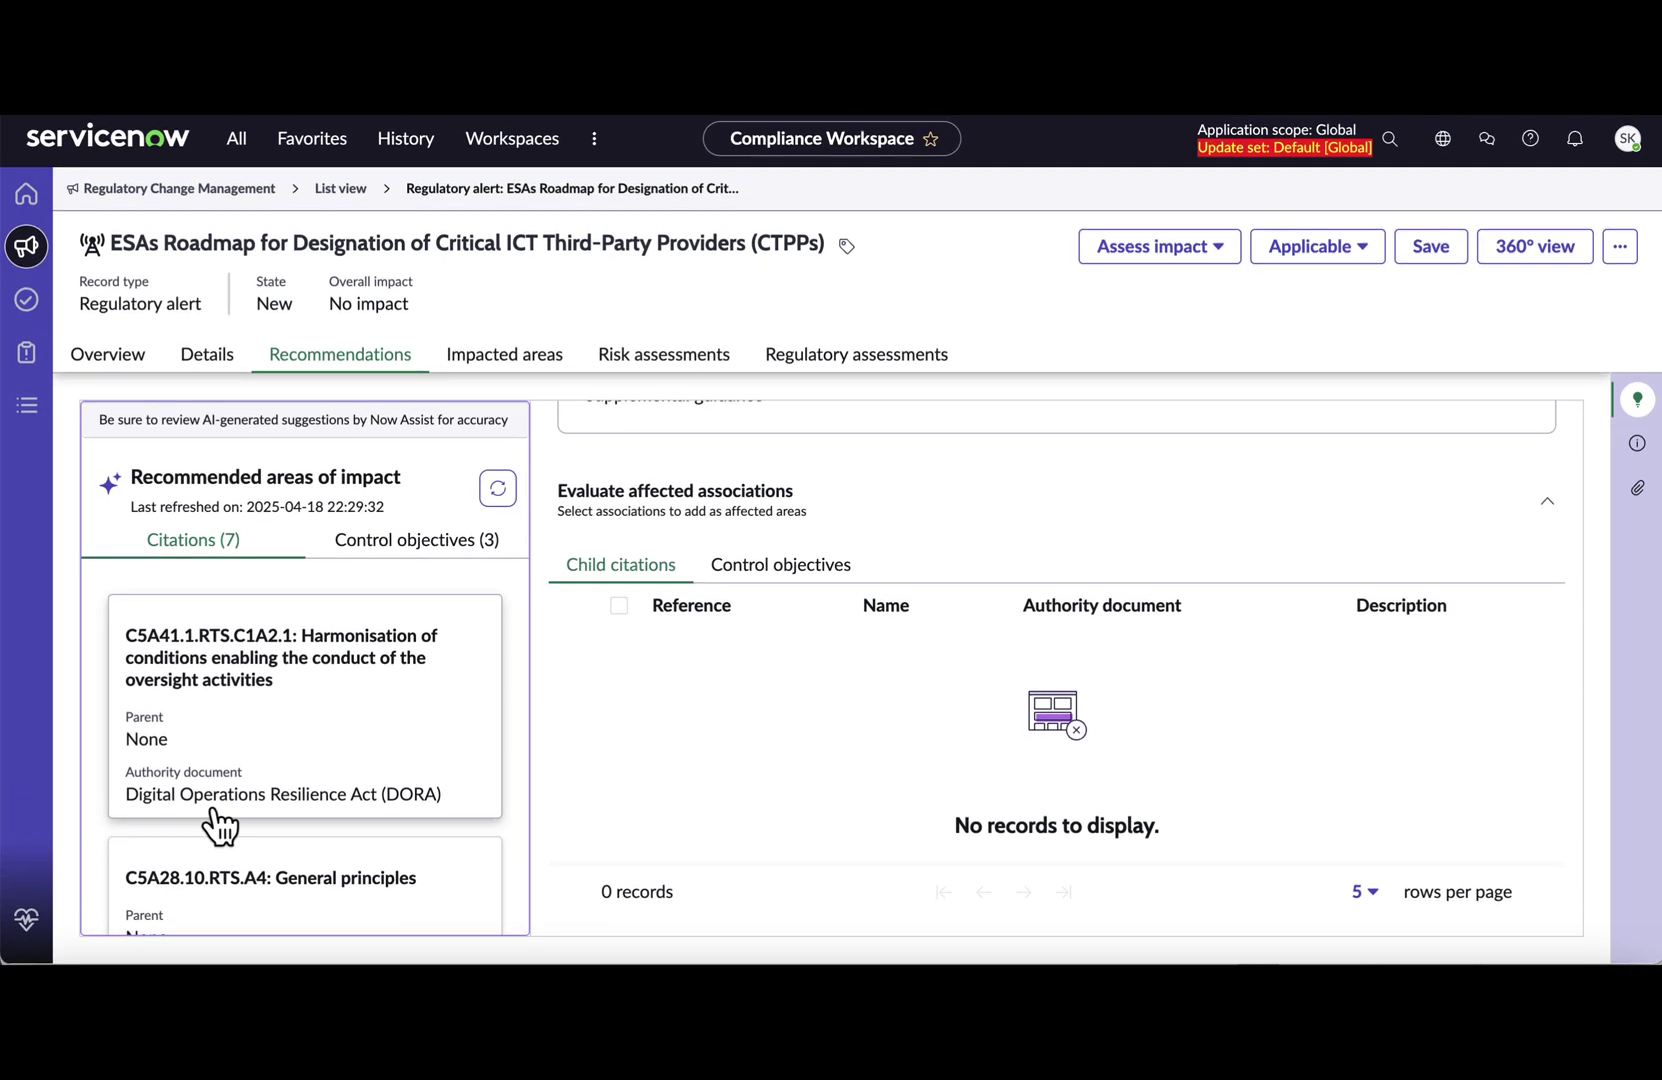
# - Show the 3 recommended control objectives, checking TPM-06 before opening TPM-14
pyautogui.click(390, 550)
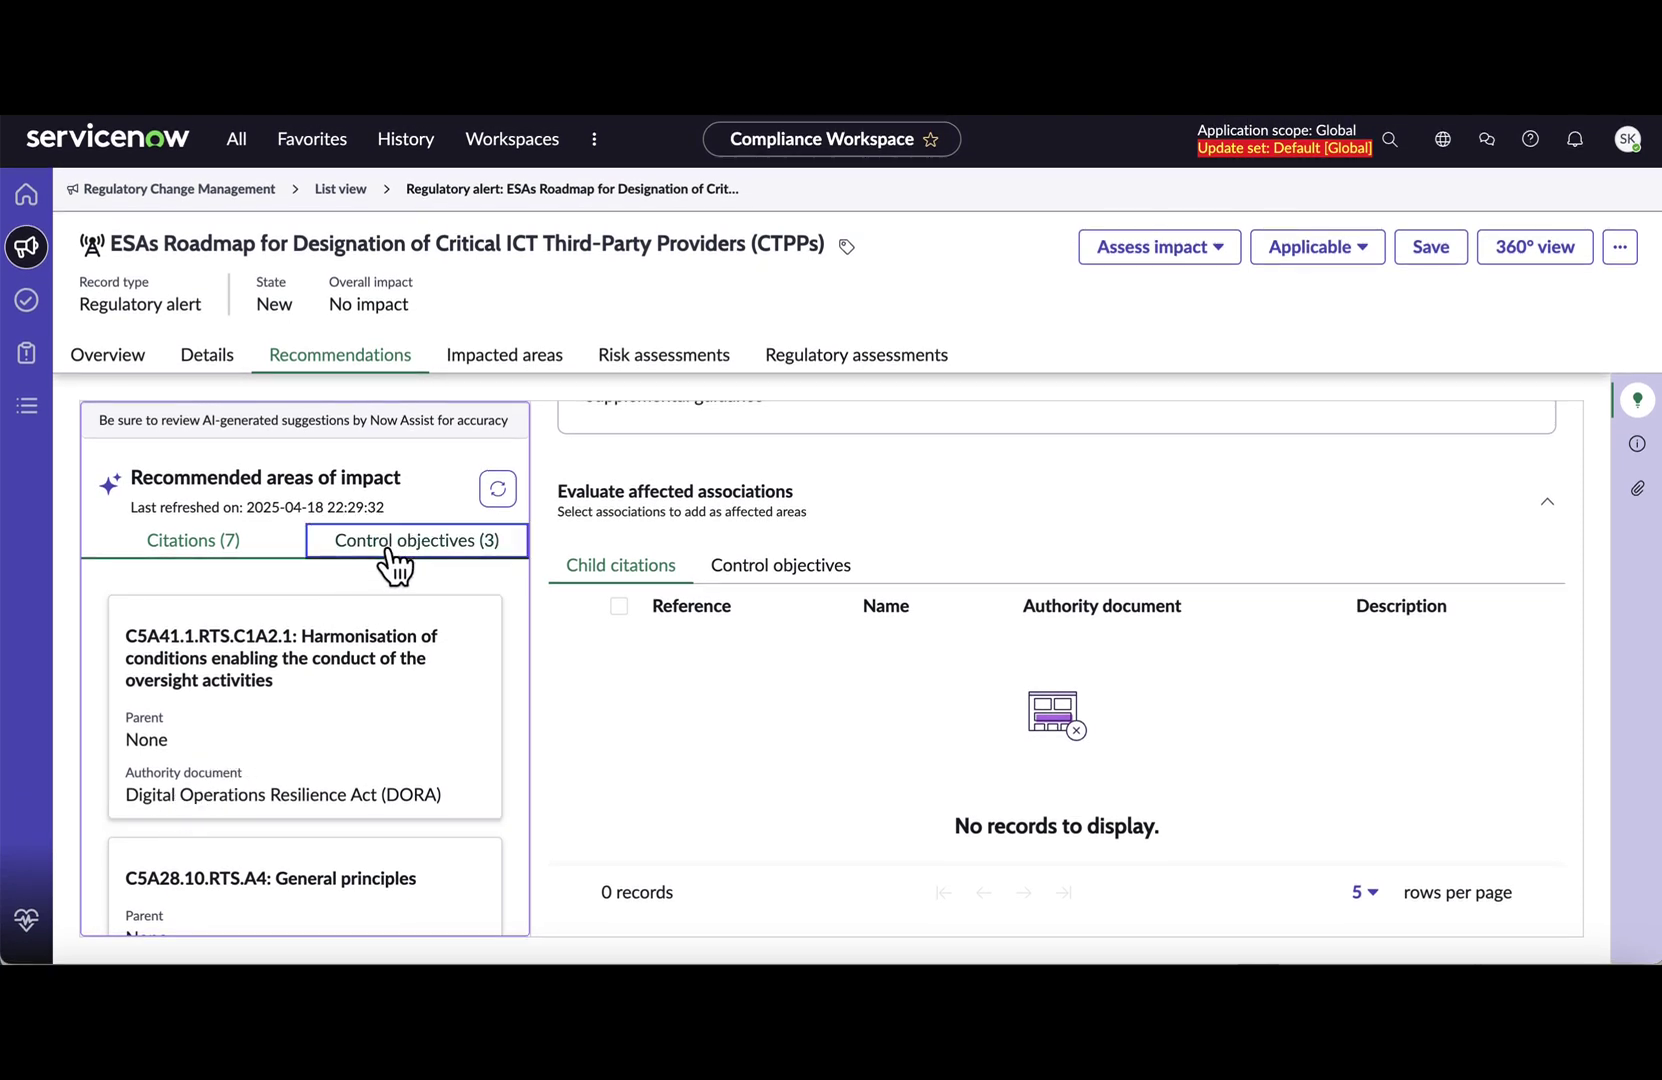
pyautogui.click(306, 672)
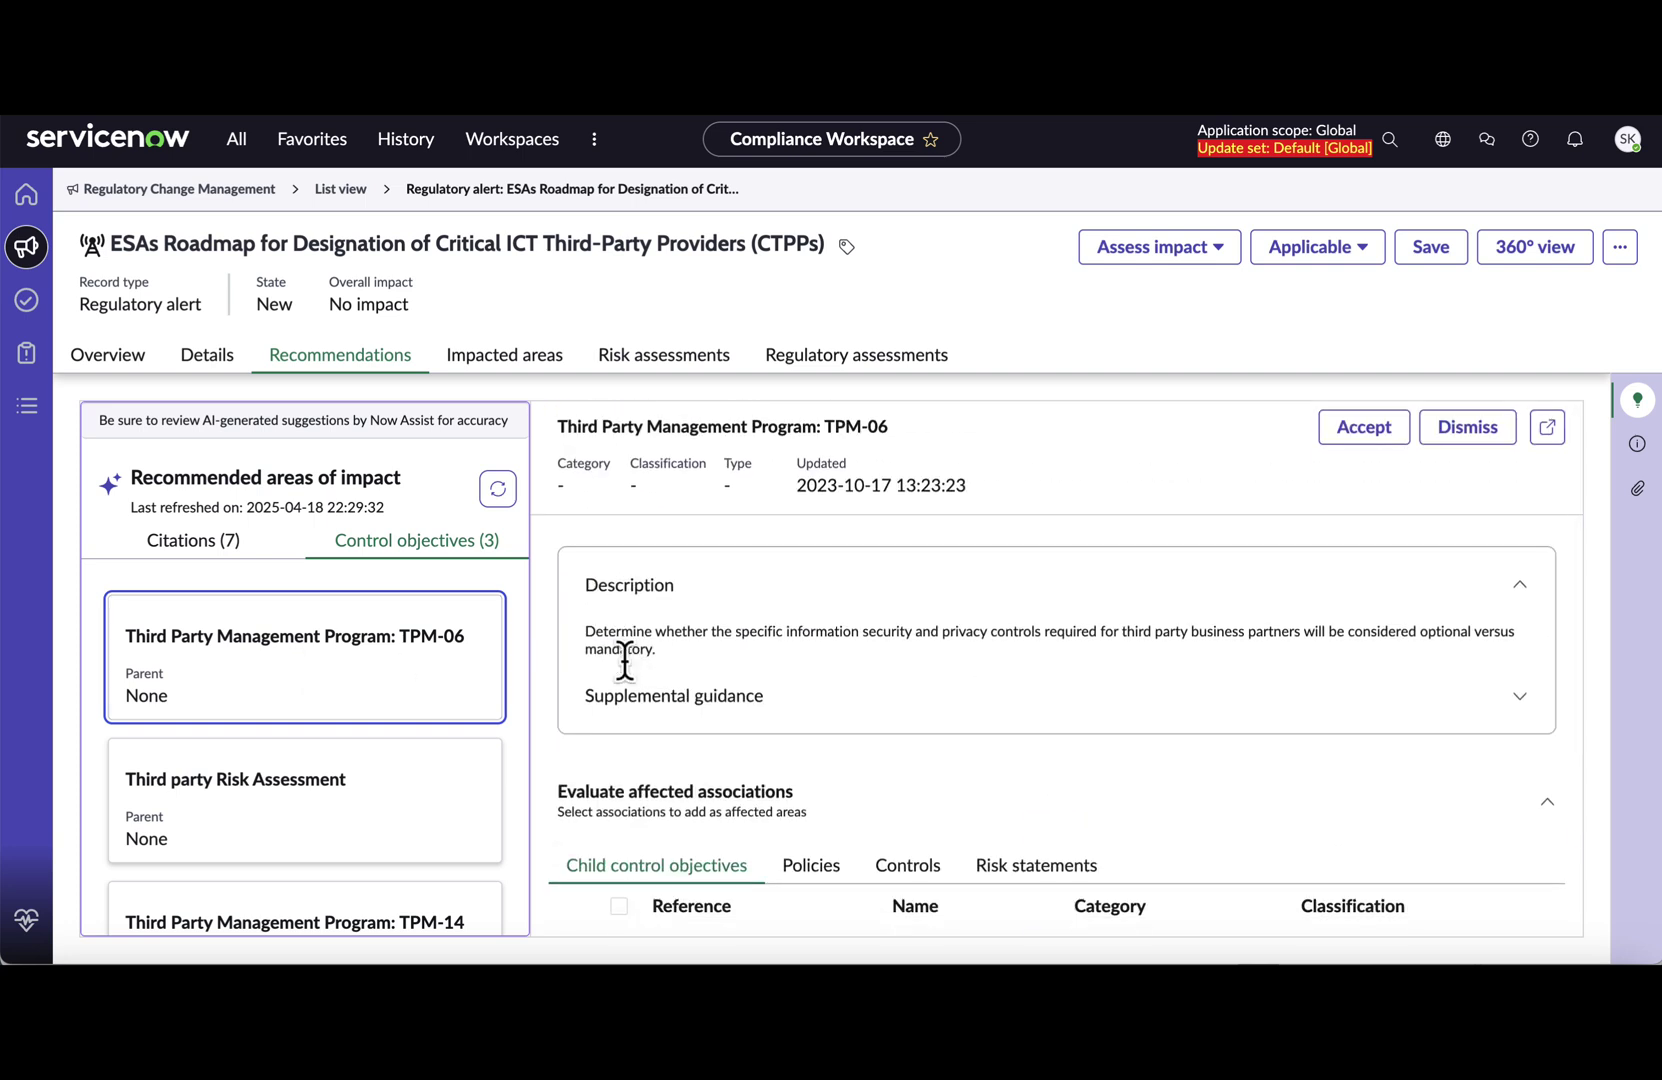
pyautogui.scroll(-1, 236, 775)
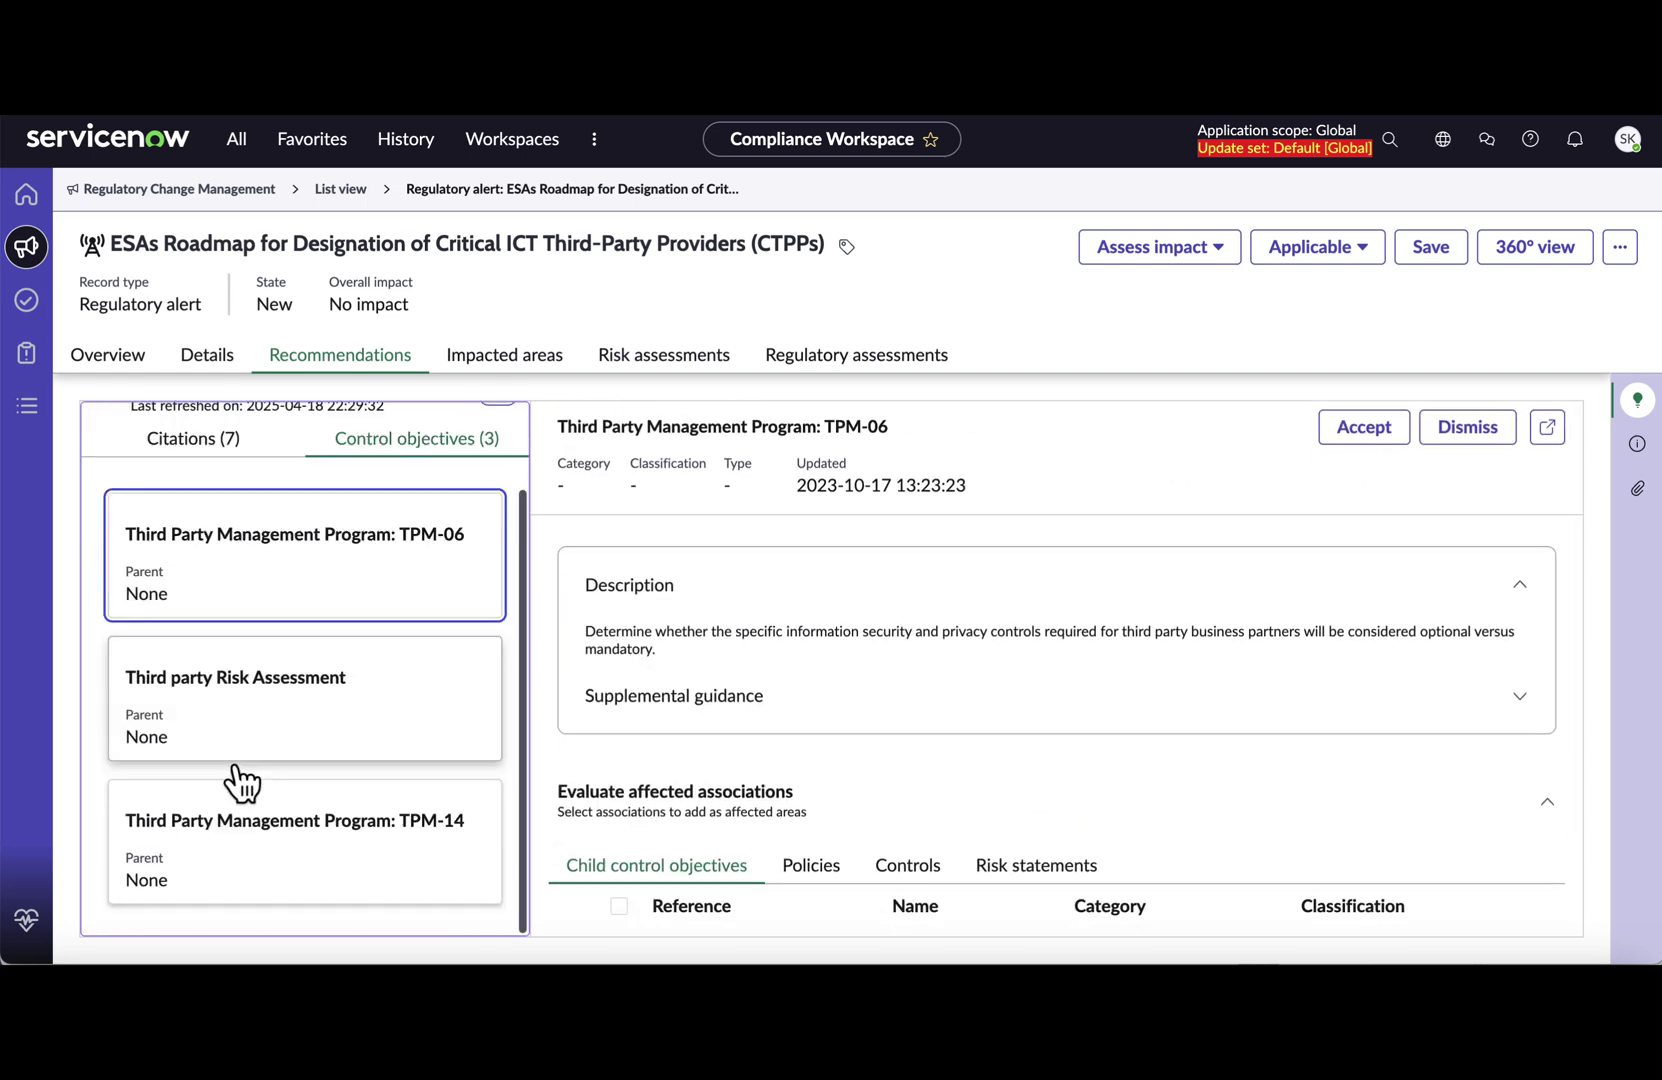
pyautogui.click(245, 848)
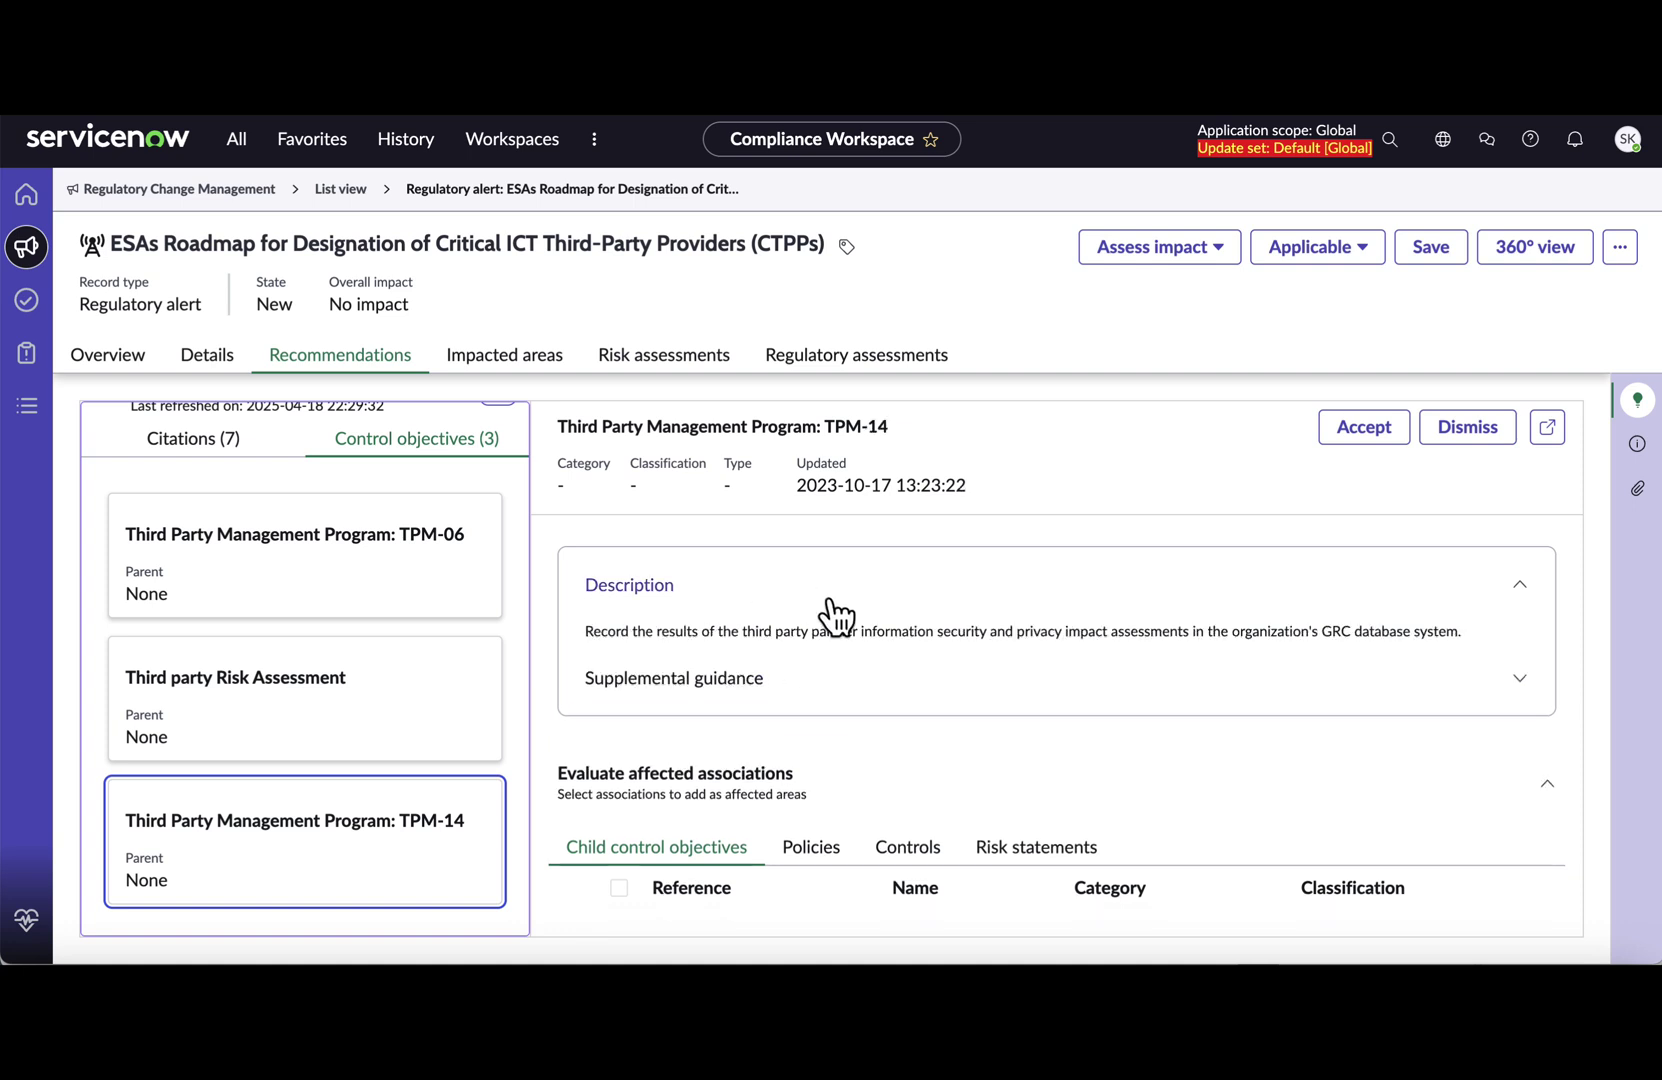
pyautogui.scroll(-1, 858, 700)
pyautogui.scroll(-2, 858, 700)
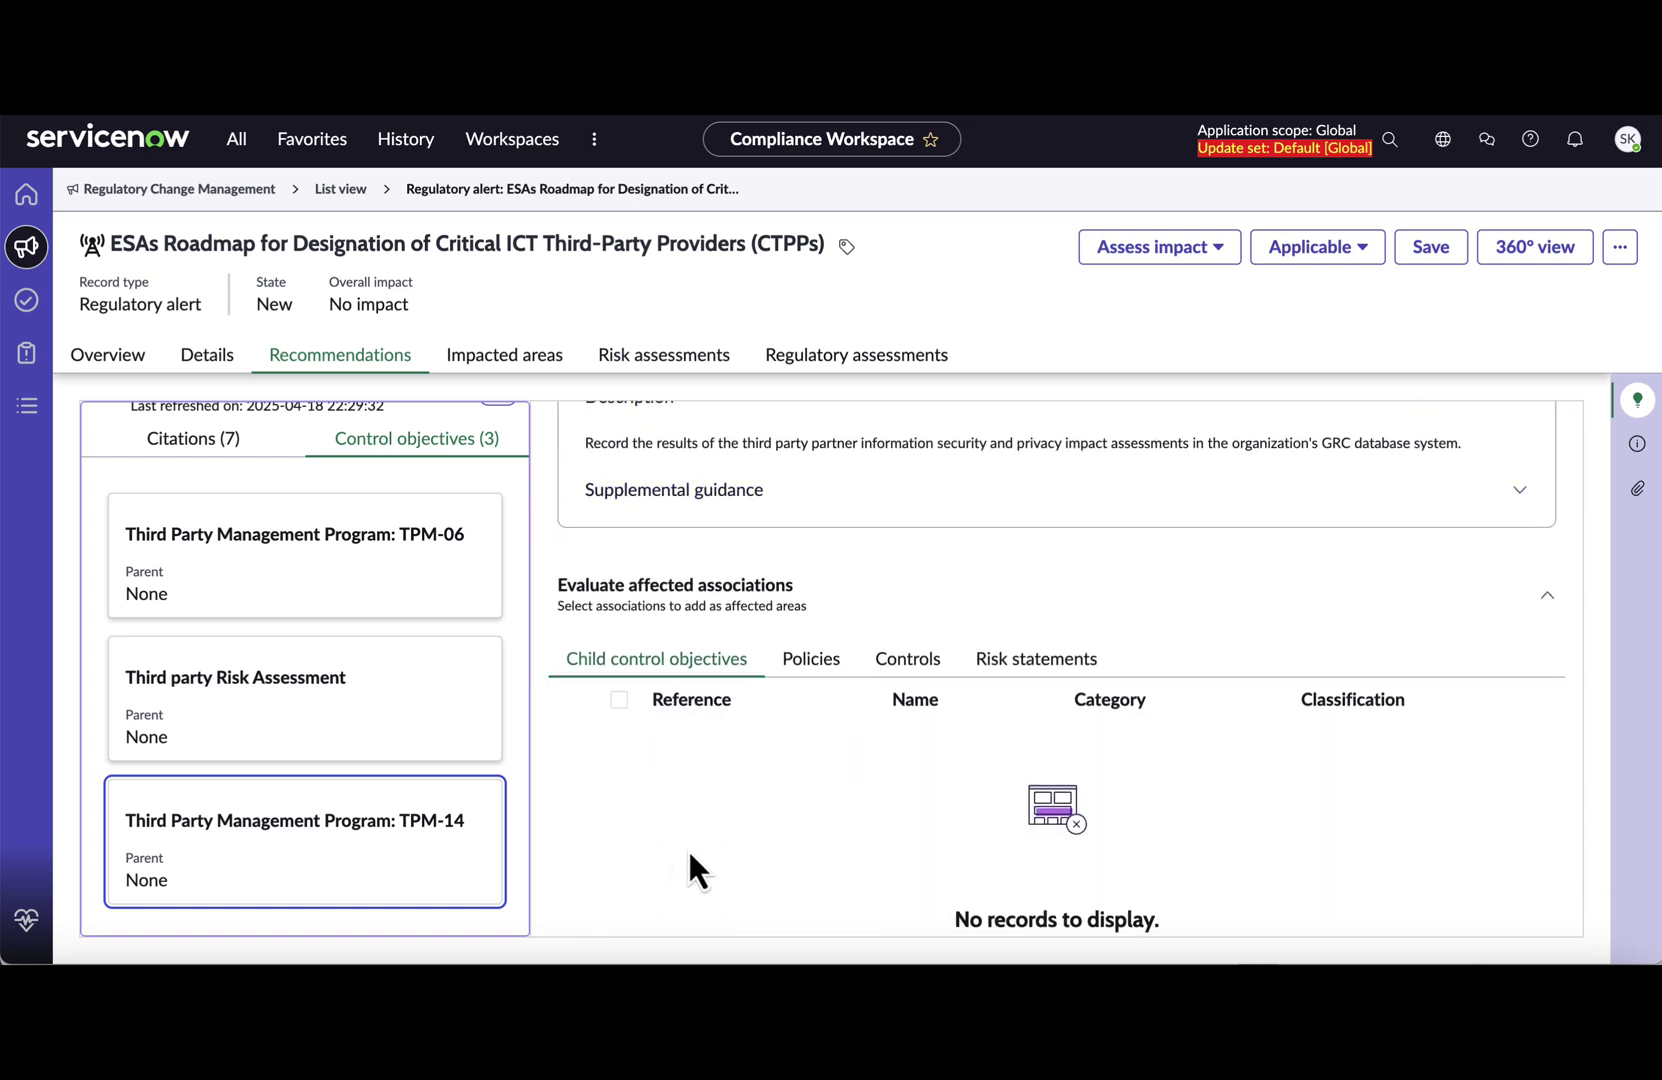
# - Check TPM-14's associated policies and controls, including control CTRL0028469
pyautogui.click(815, 662)
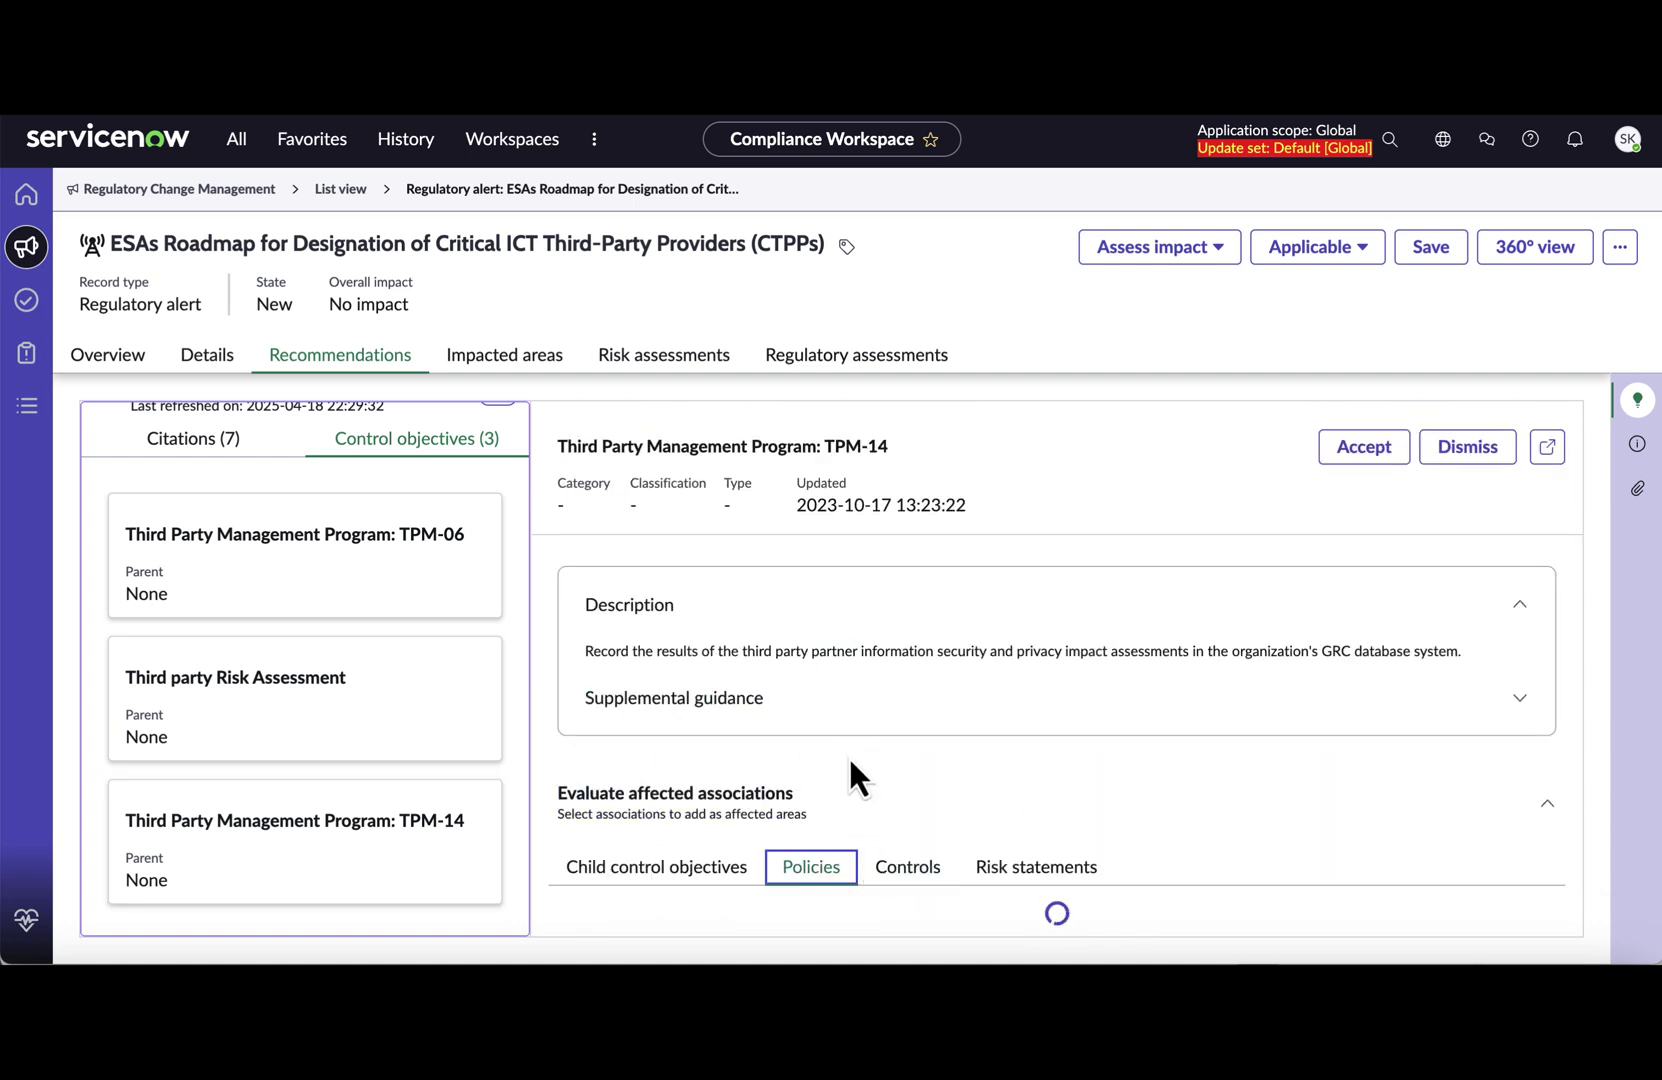
pyautogui.scroll(-1, 848, 754)
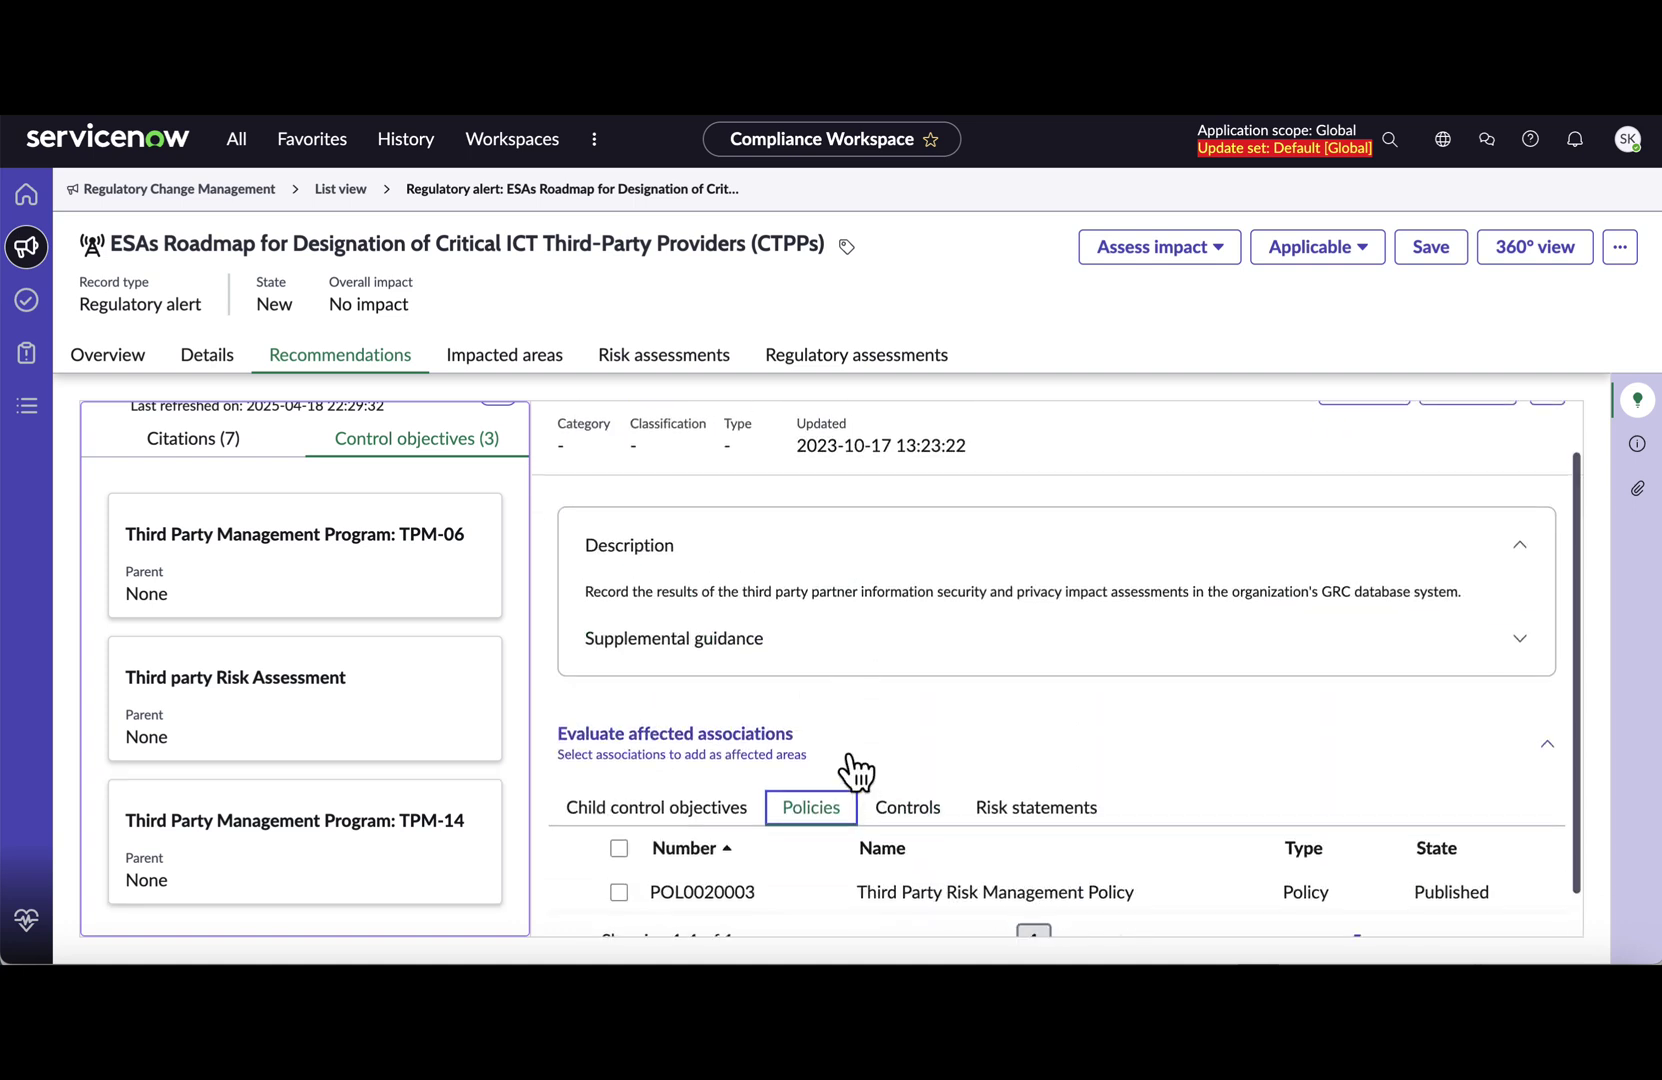
pyautogui.click(908, 806)
pyautogui.scroll(-1, 1028, 900)
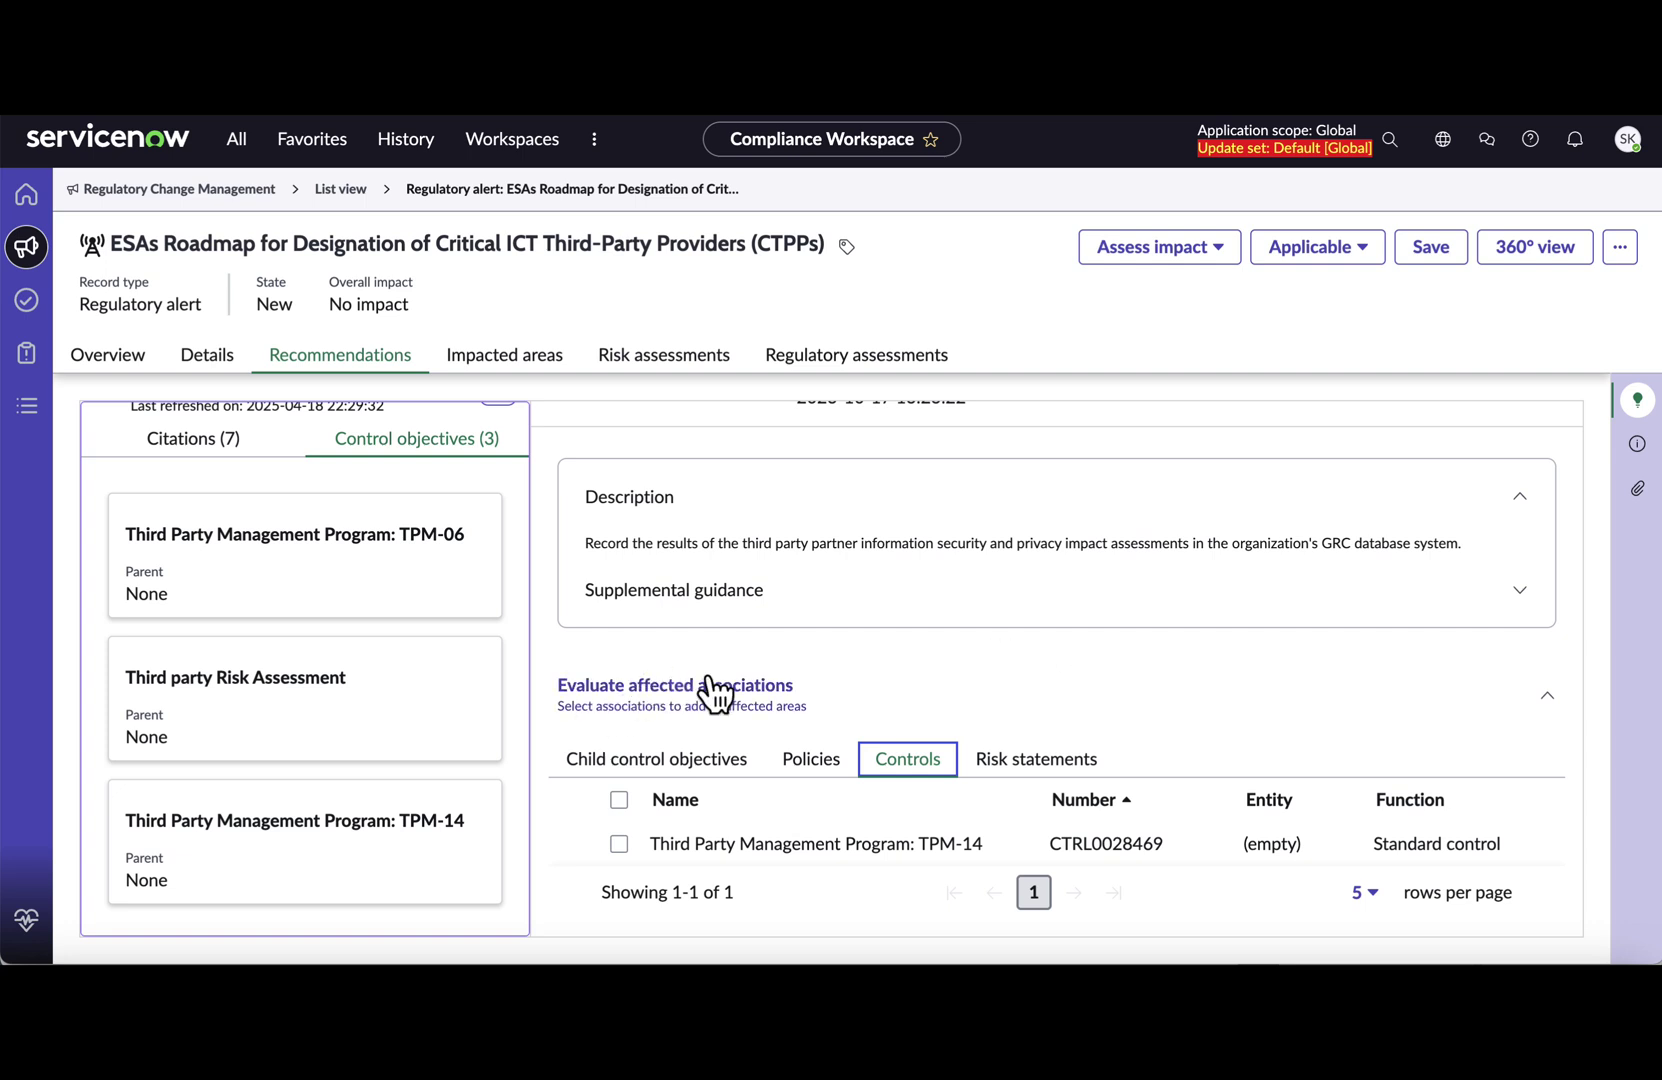
pyautogui.scroll(2, 1397, 494)
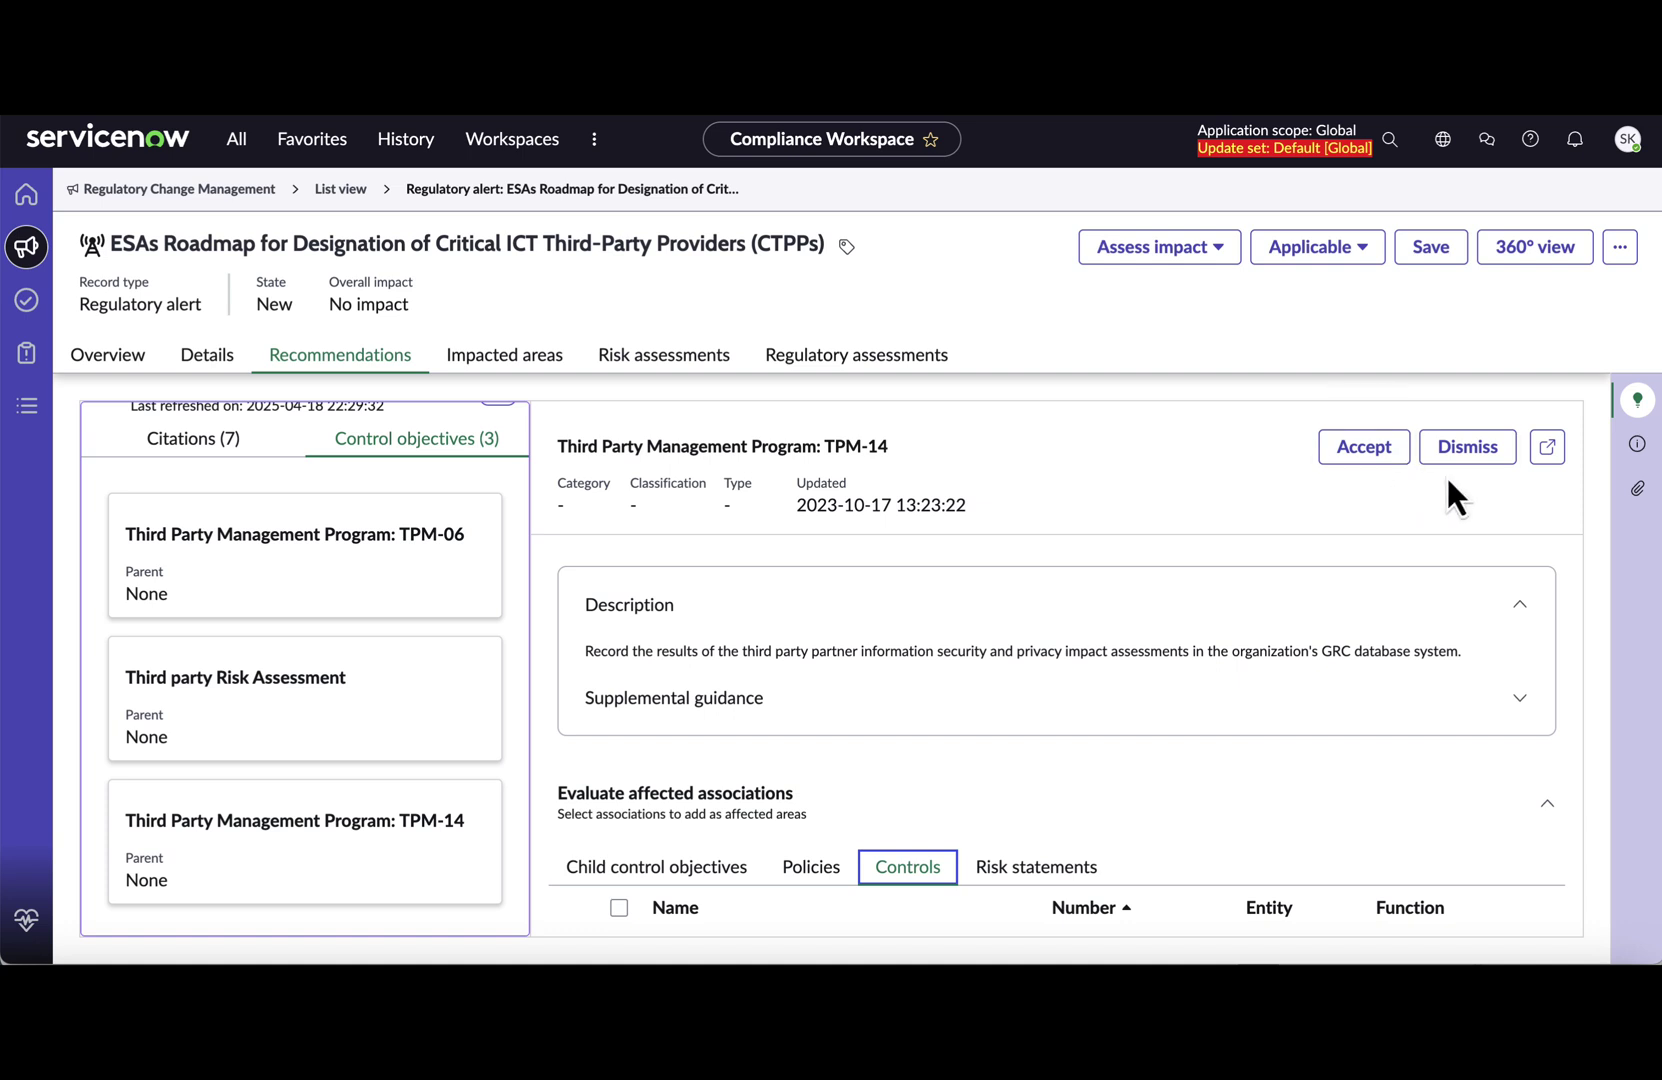
pyautogui.scroll(-2, 925, 617)
pyautogui.scroll(2, 925, 617)
pyautogui.scroll(-2, 925, 617)
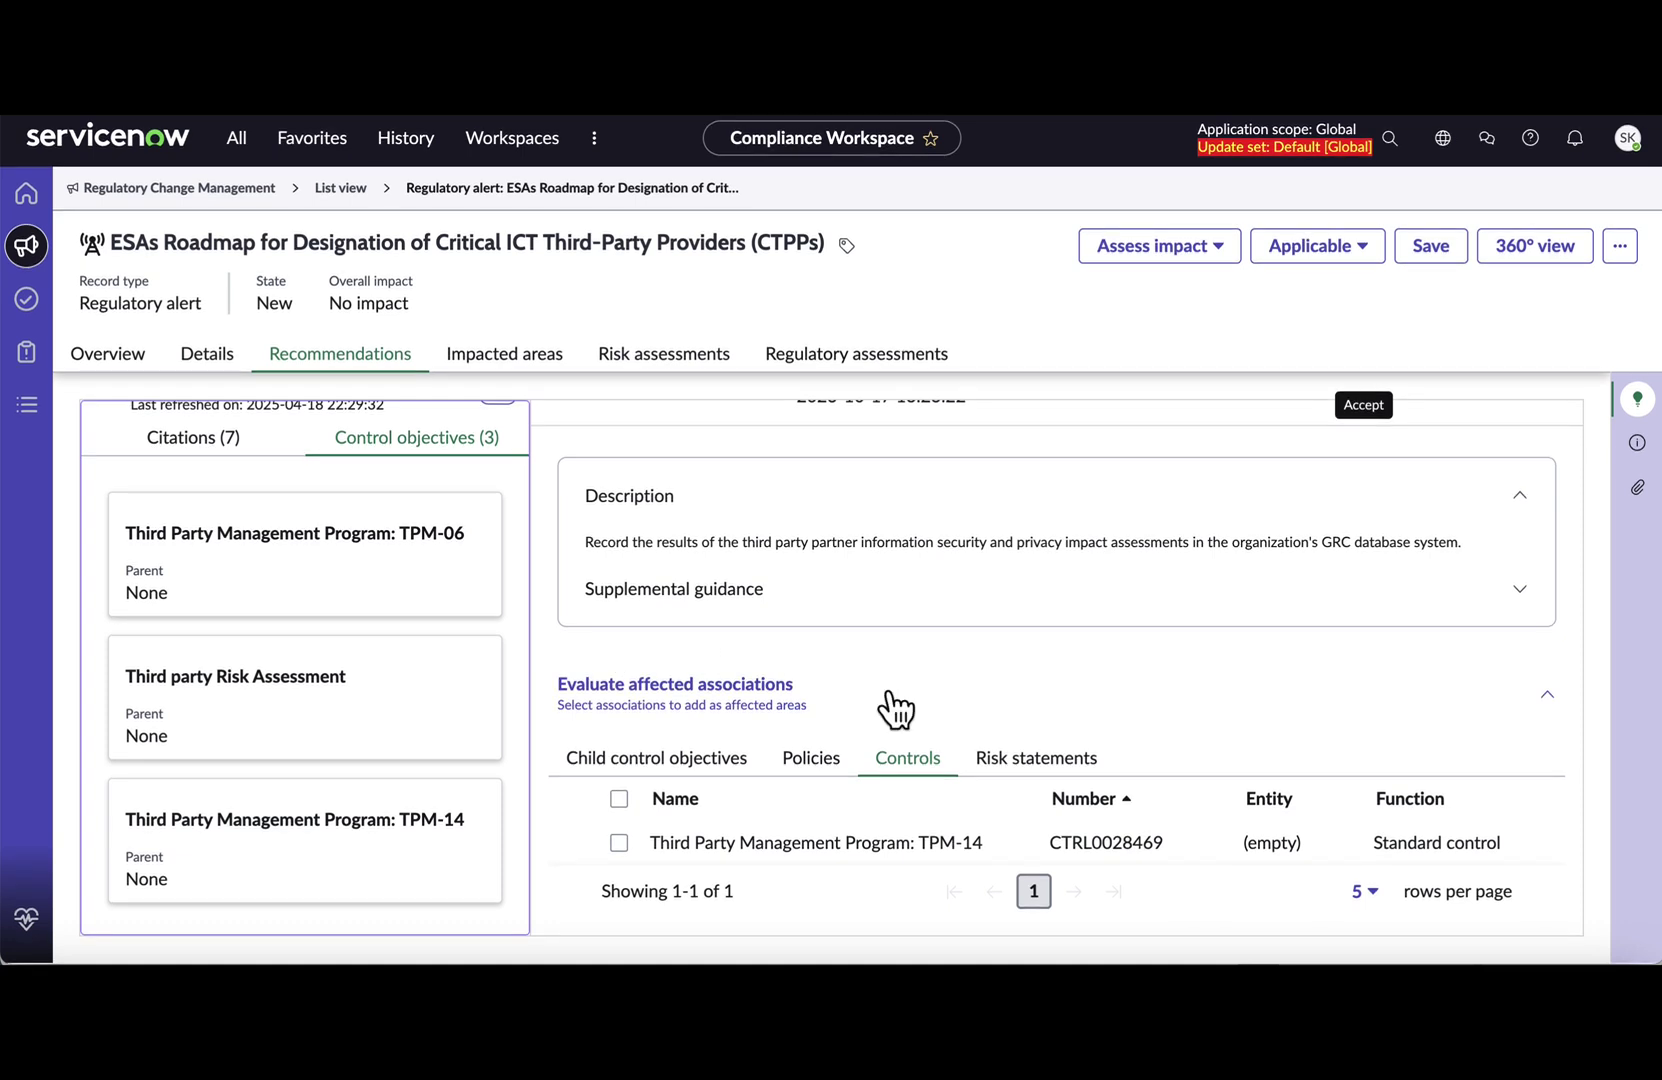
# - Accept TPM-14 as an impacted area together with policy POL0020003
pyautogui.click(812, 762)
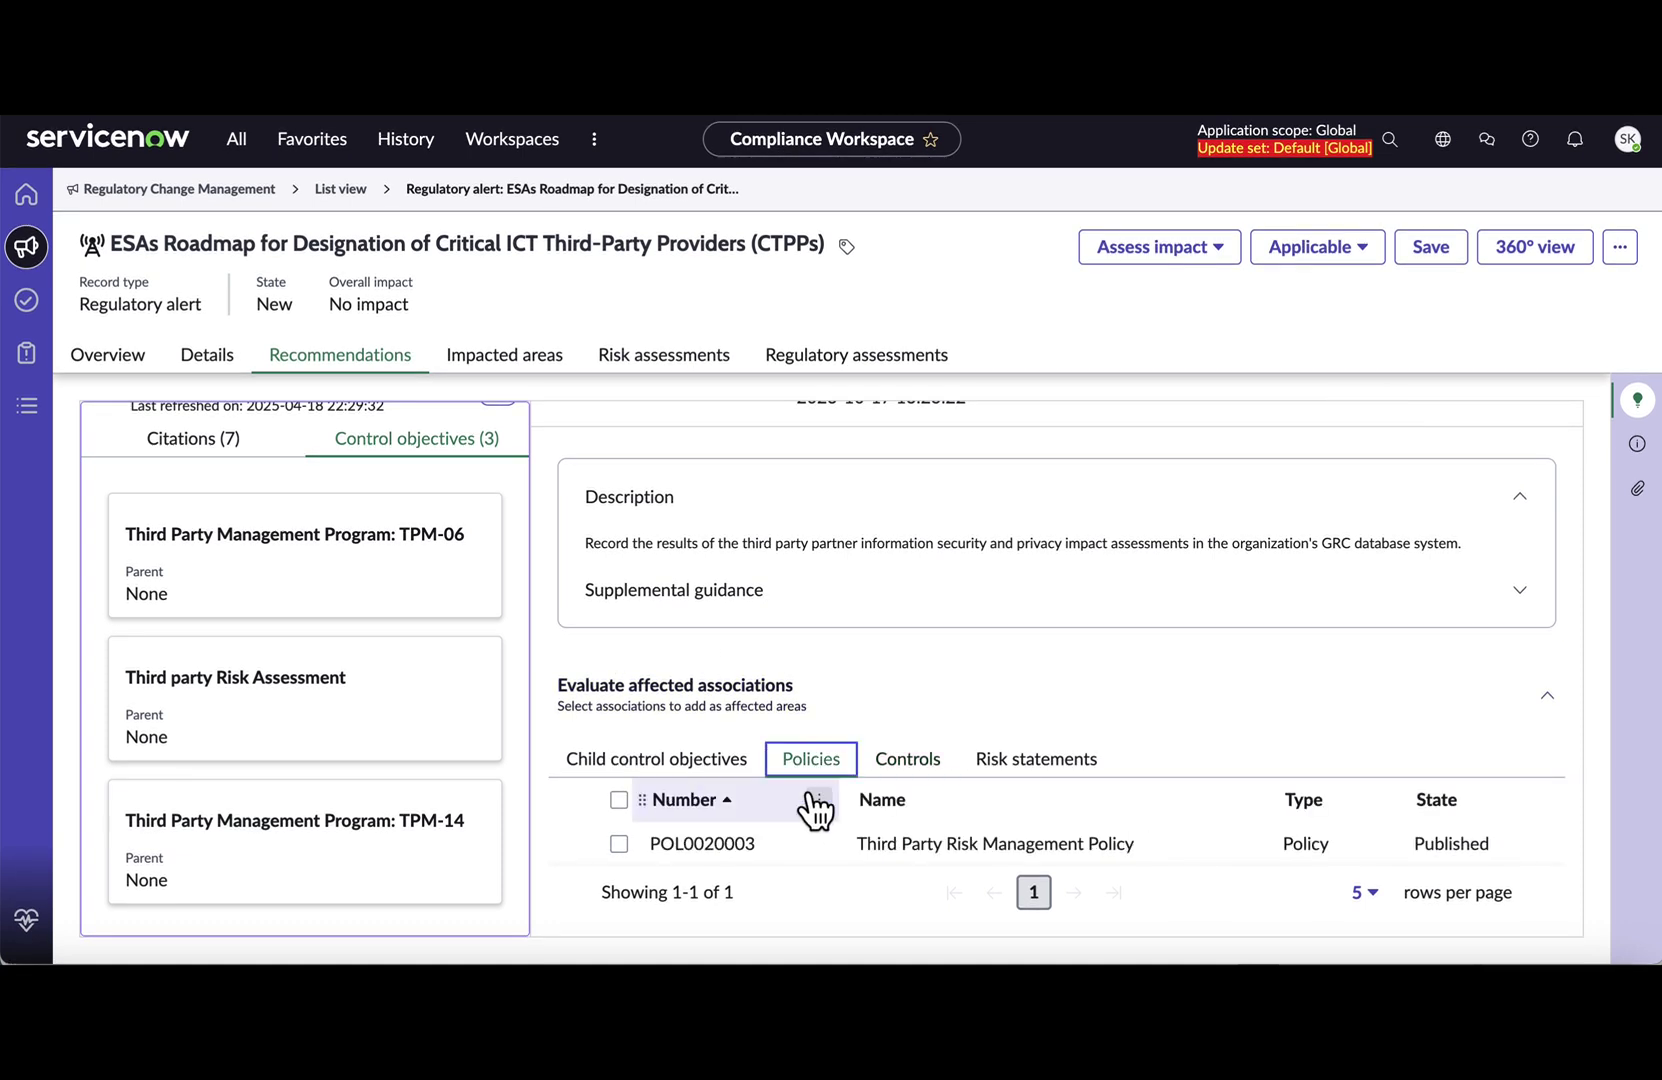
pyautogui.click(619, 845)
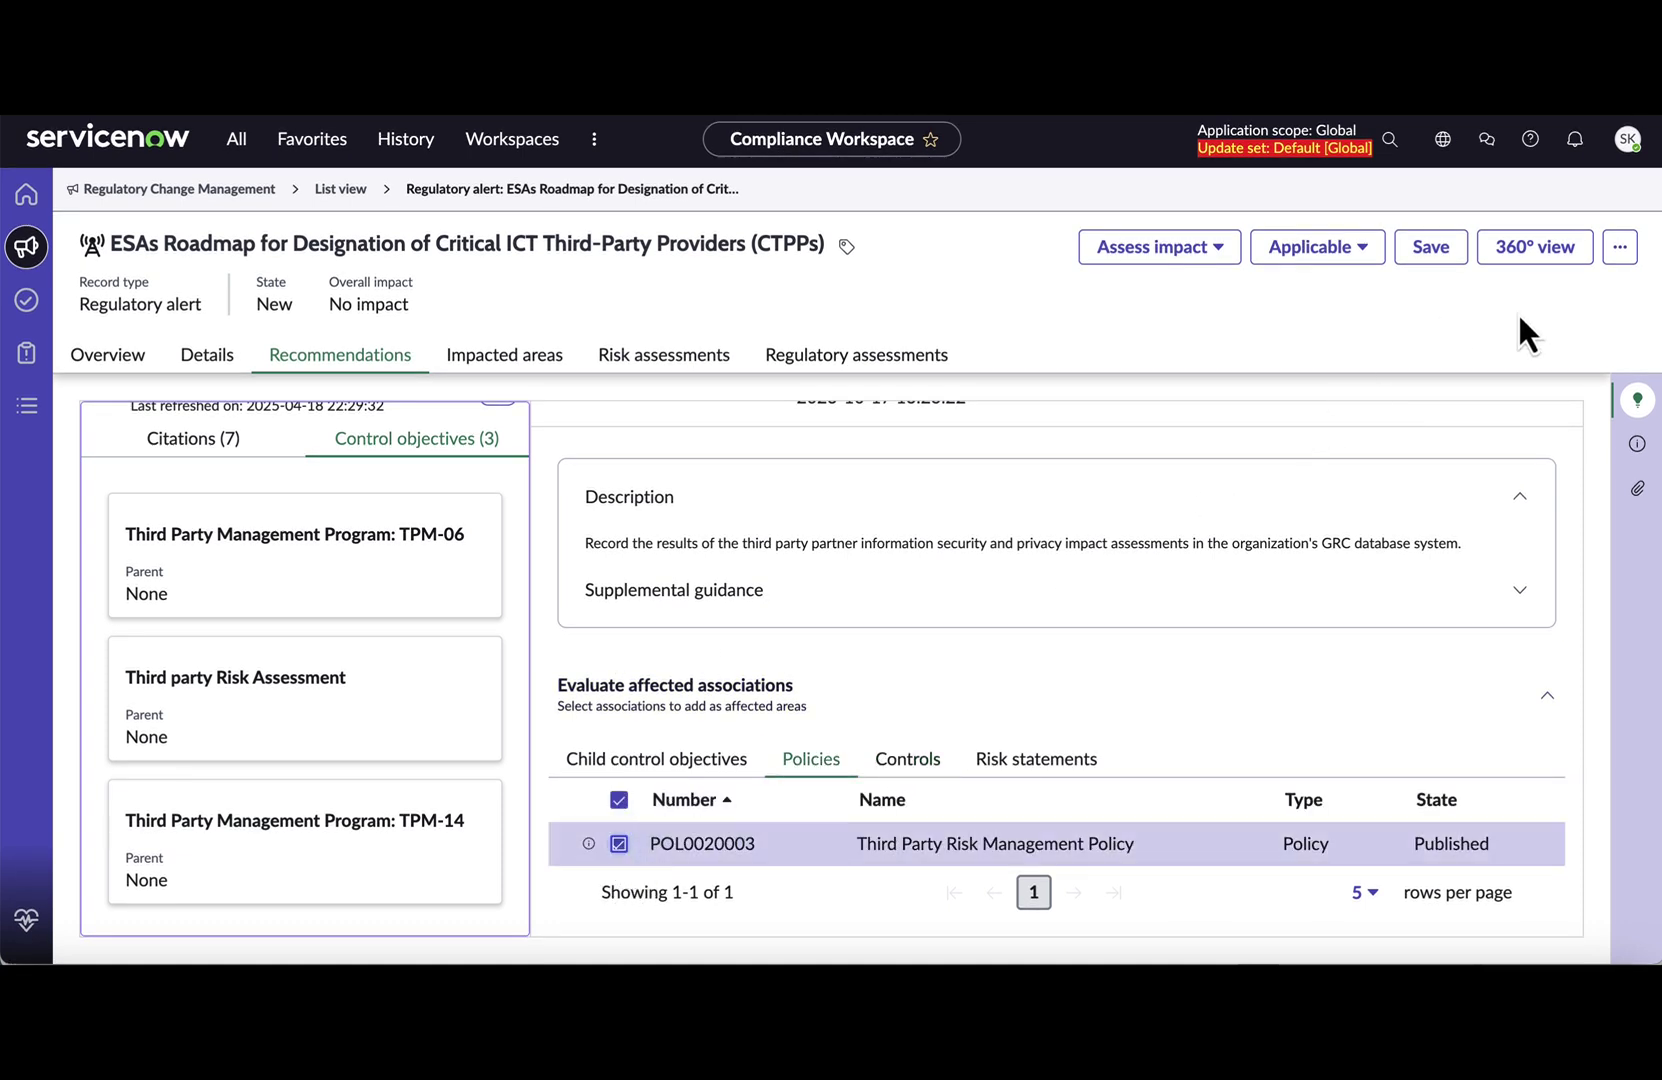
pyautogui.scroll(2, 1417, 461)
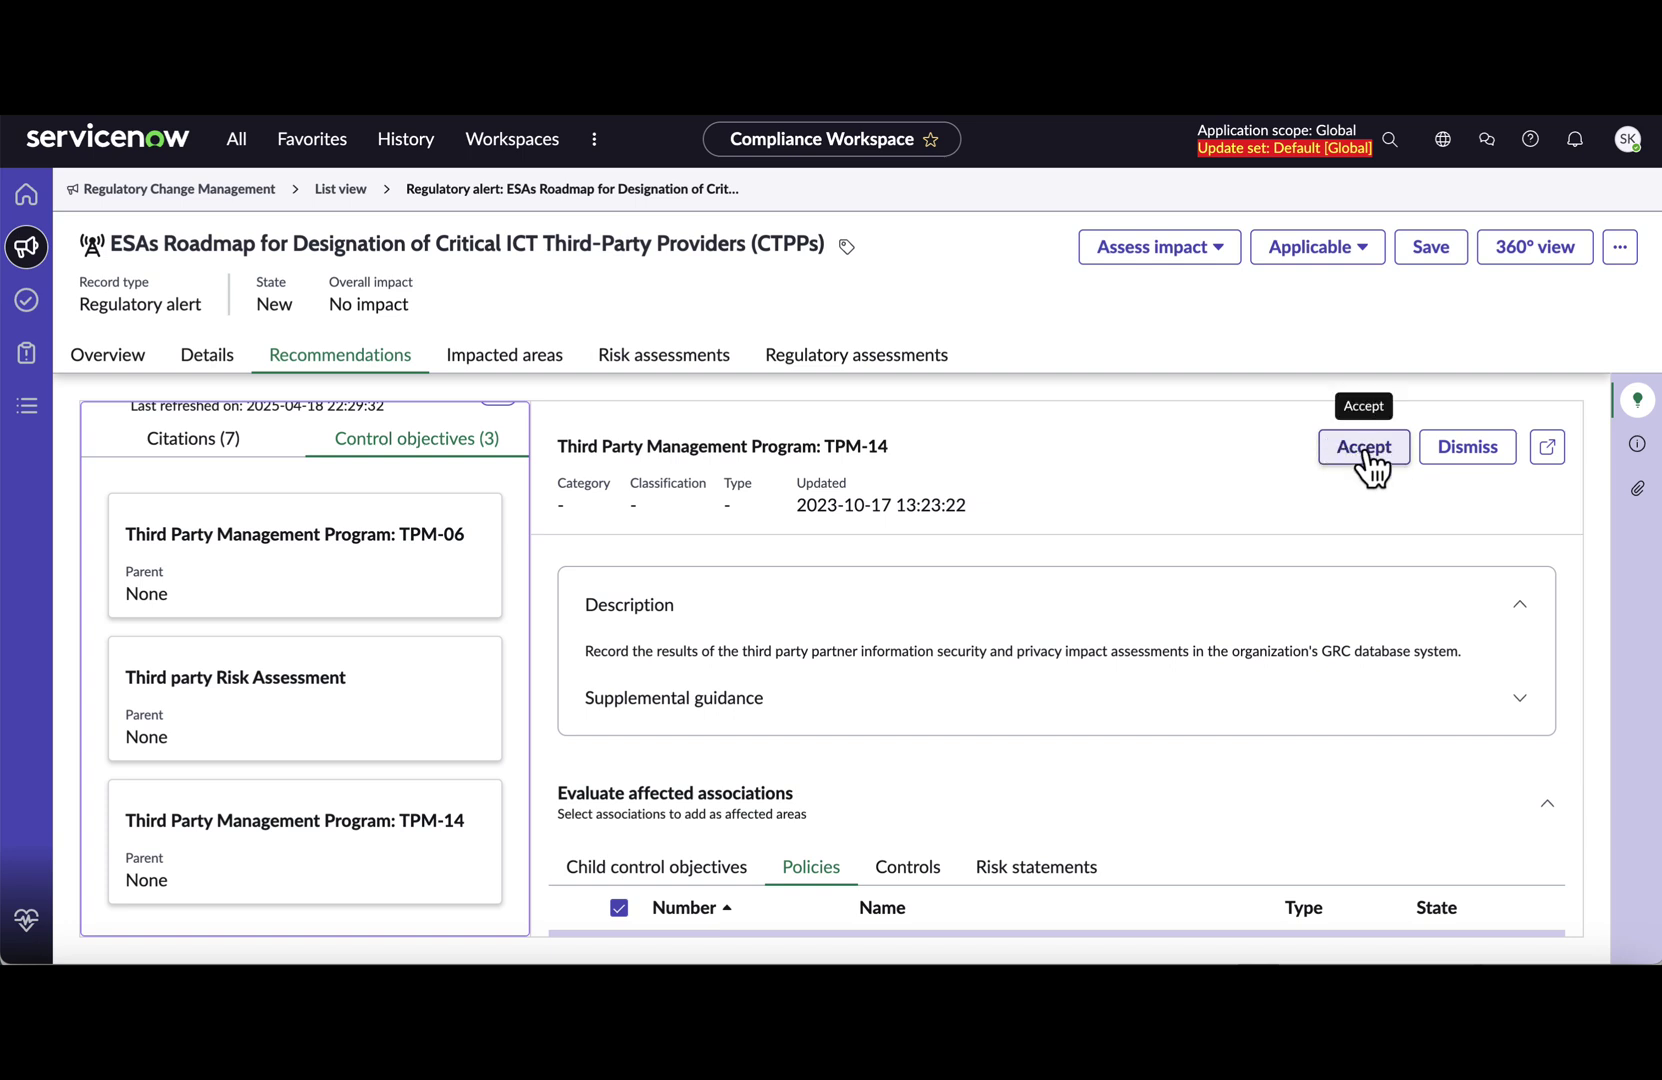
pyautogui.click(1365, 450)
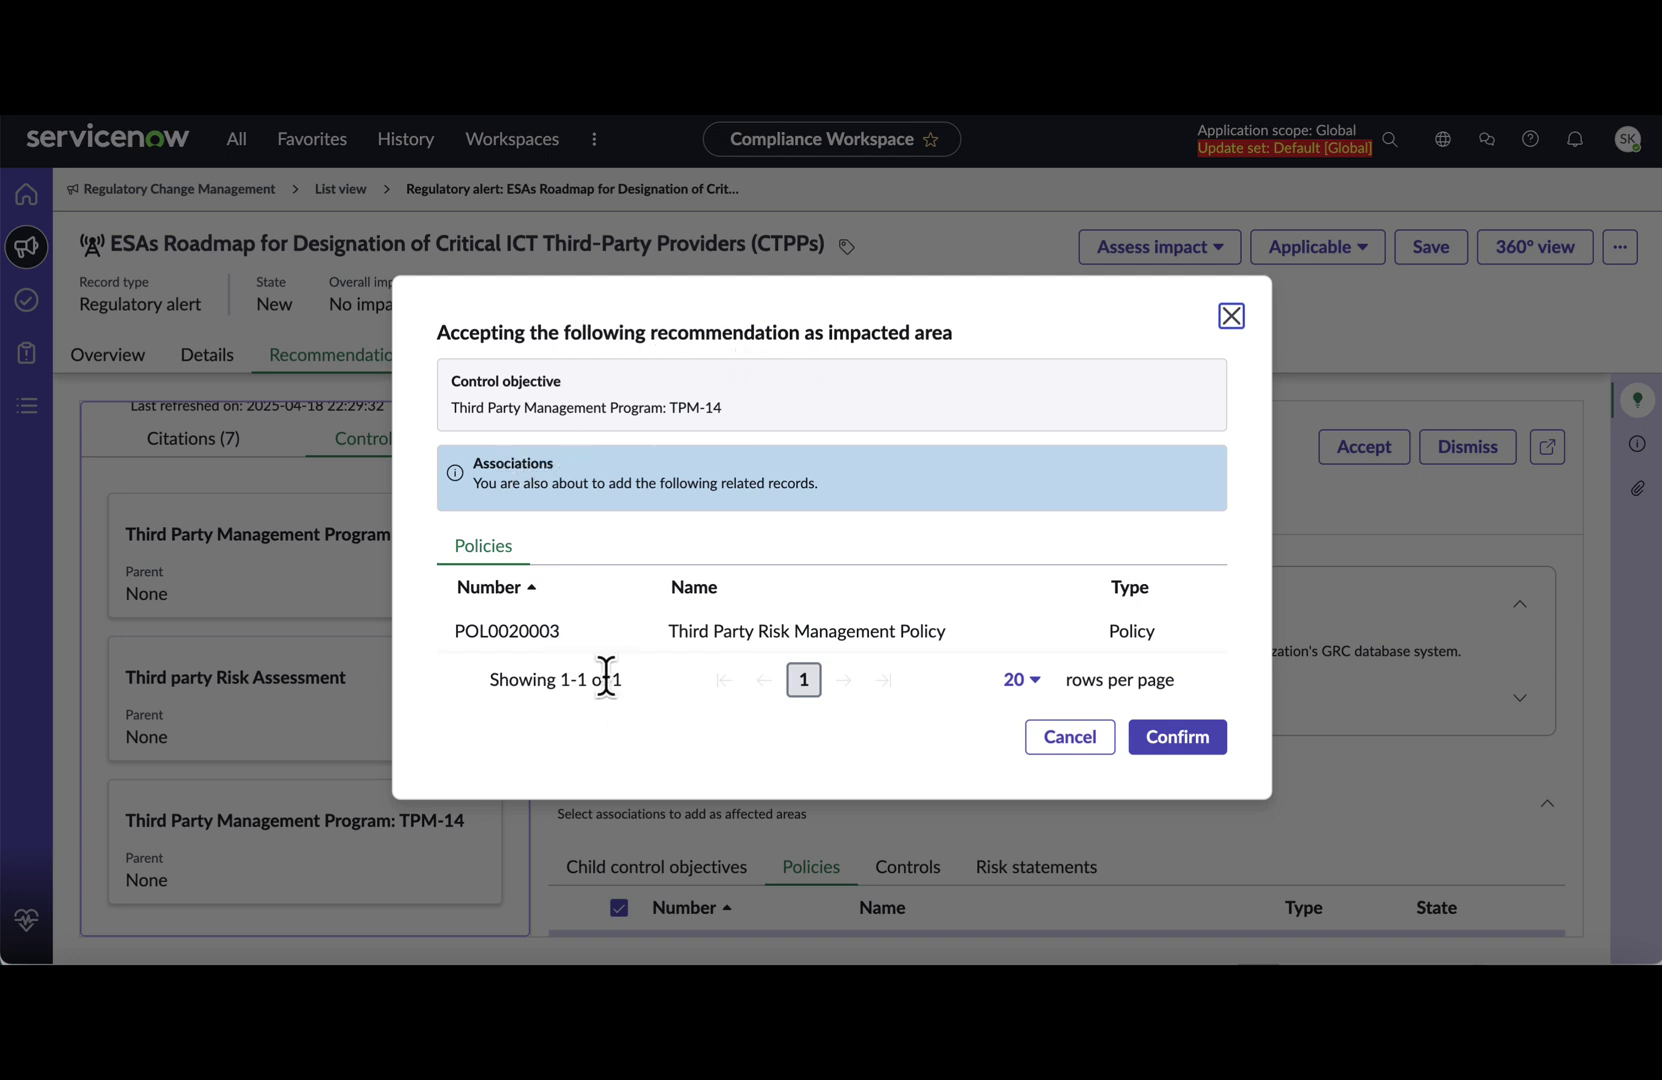
pyautogui.click(1176, 740)
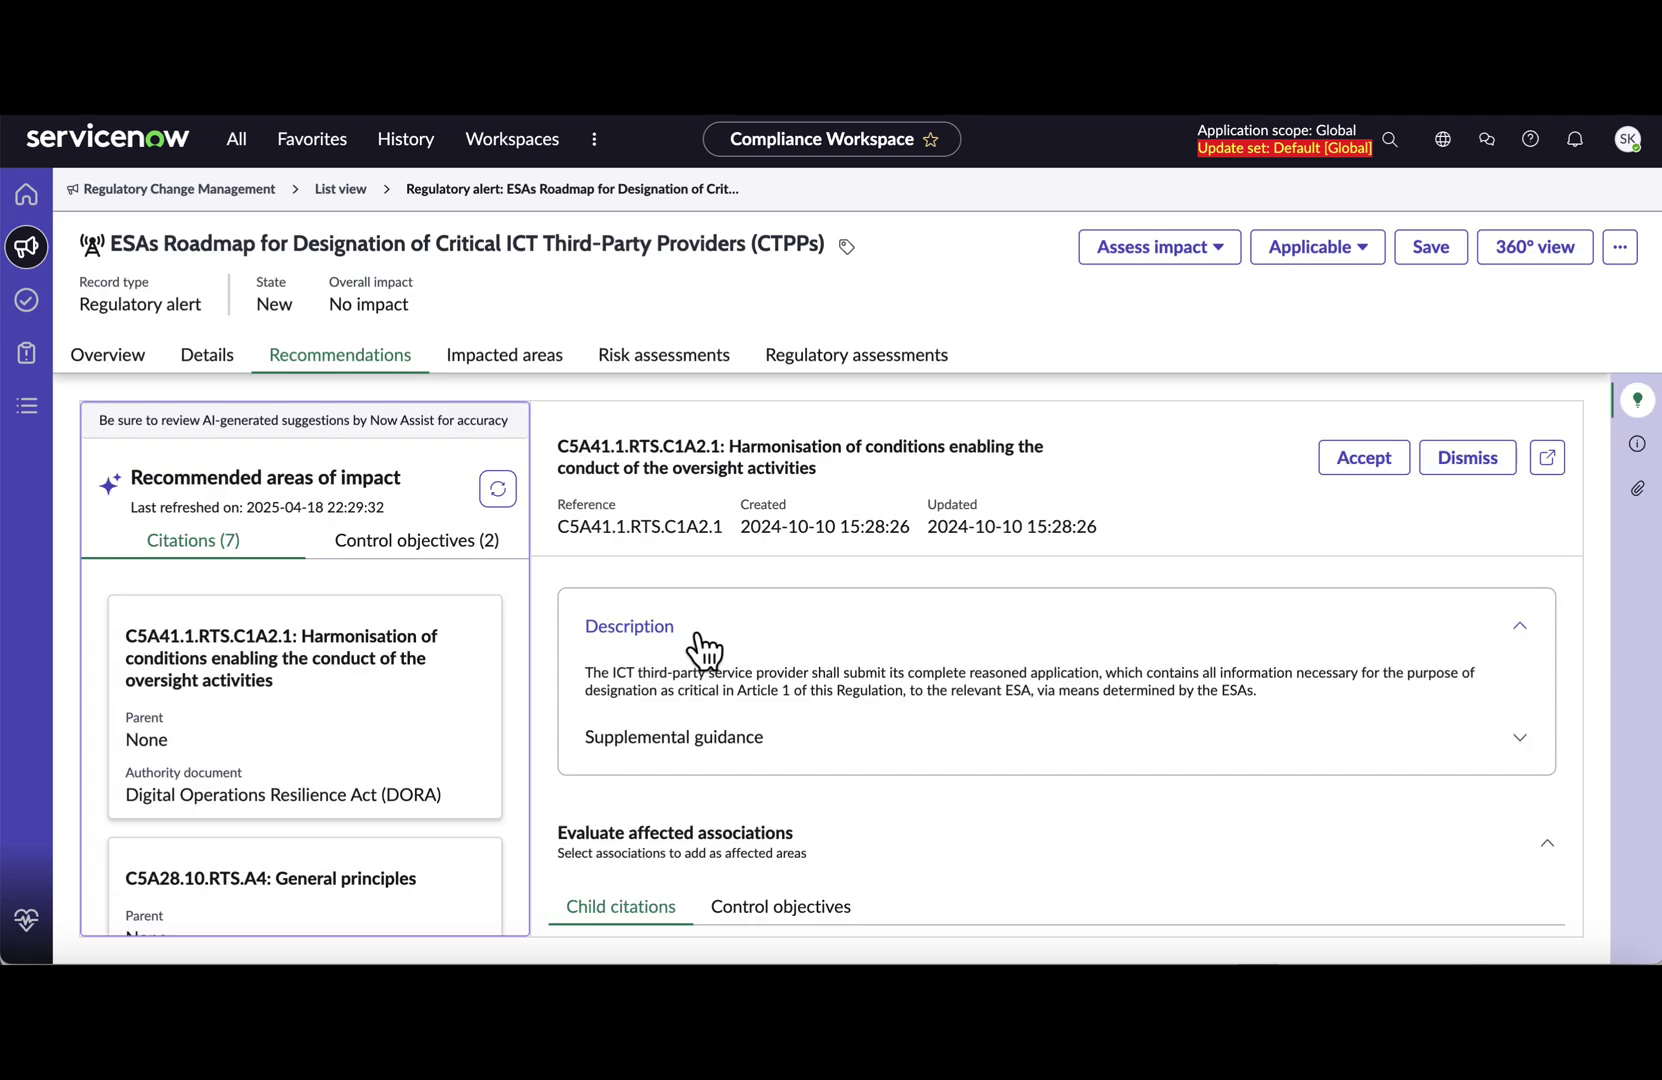
# - Show the alert's Impacted areas: Third Party Risk Management Policy and TPM-14
pyautogui.click(530, 362)
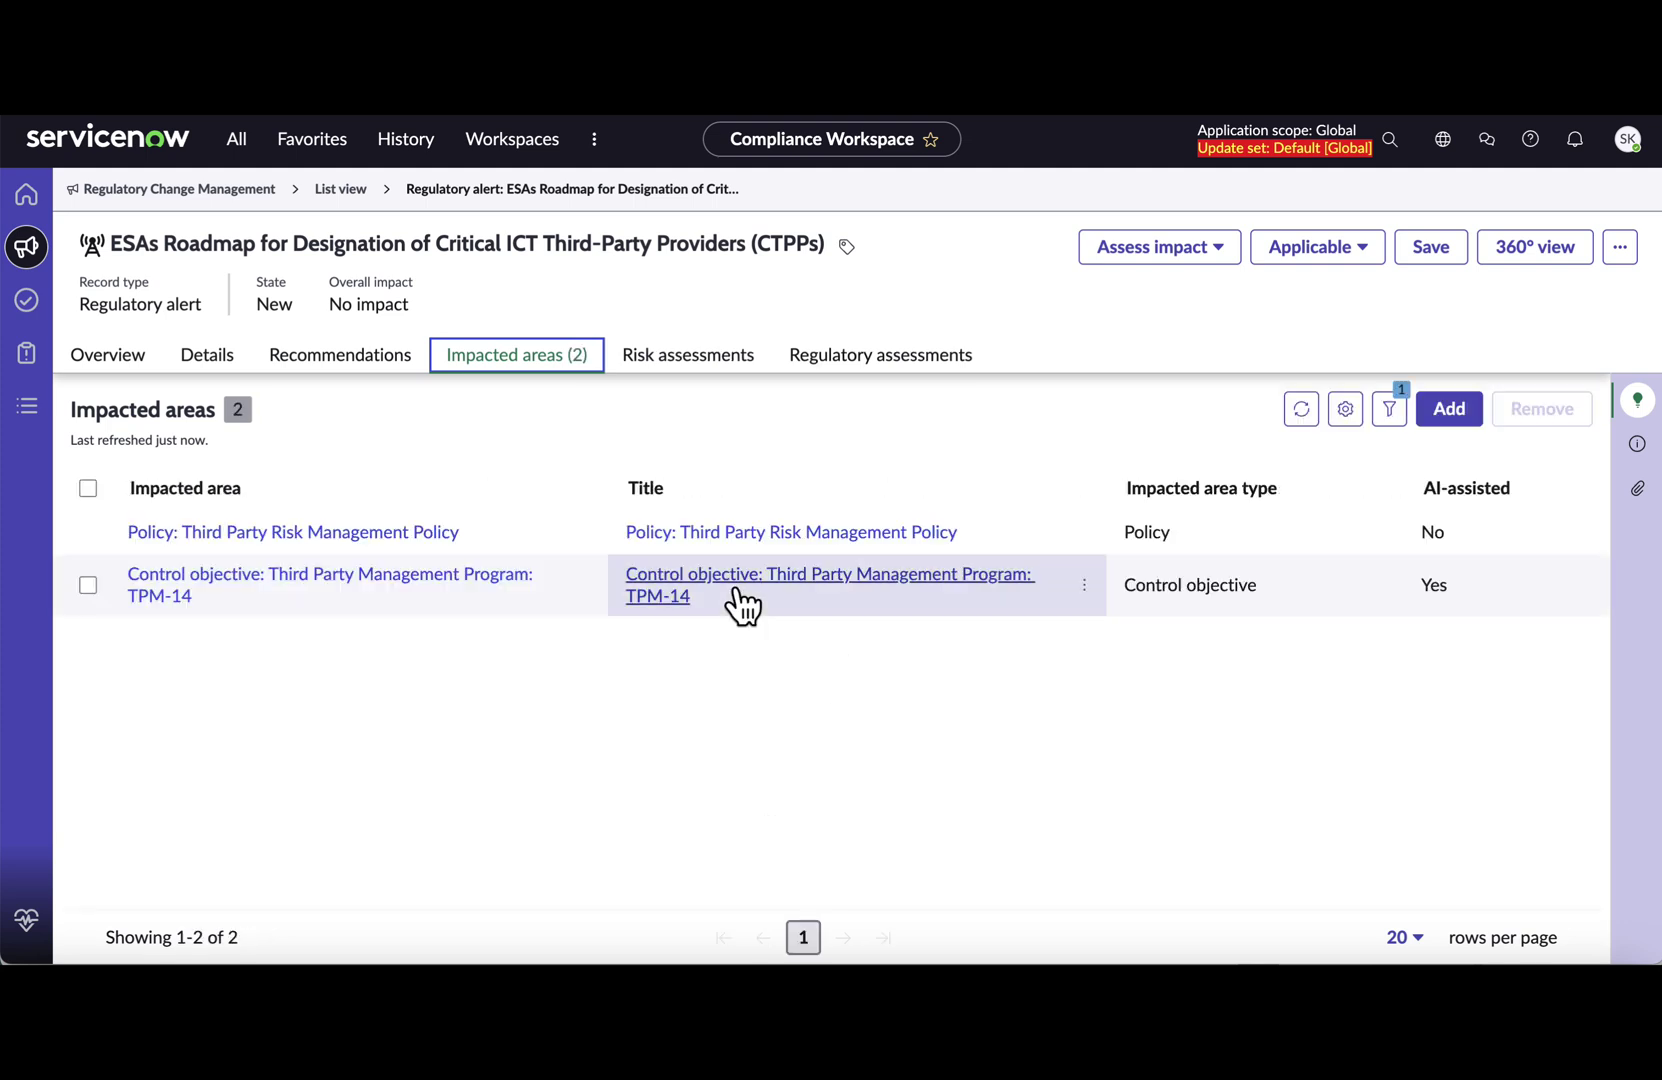